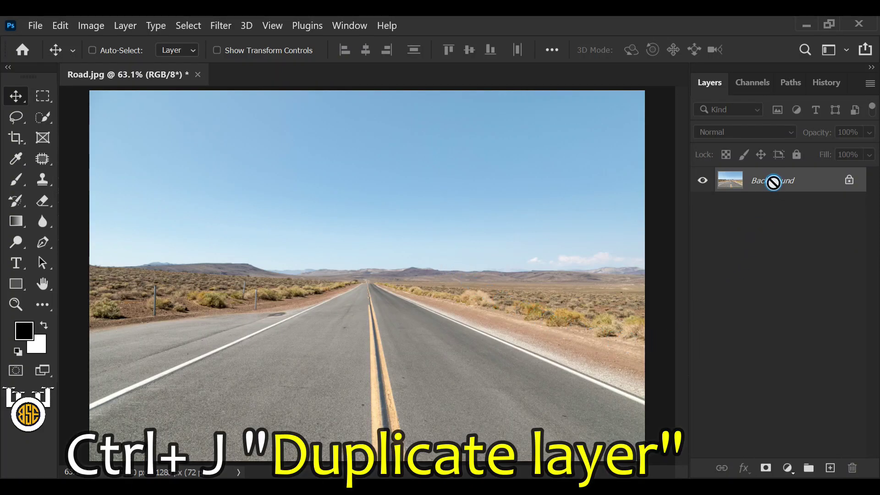
- Duplicate the road photo as a hidden Layer 1 and keep Background active
{"action": "key", "text": "ctrl+j"}
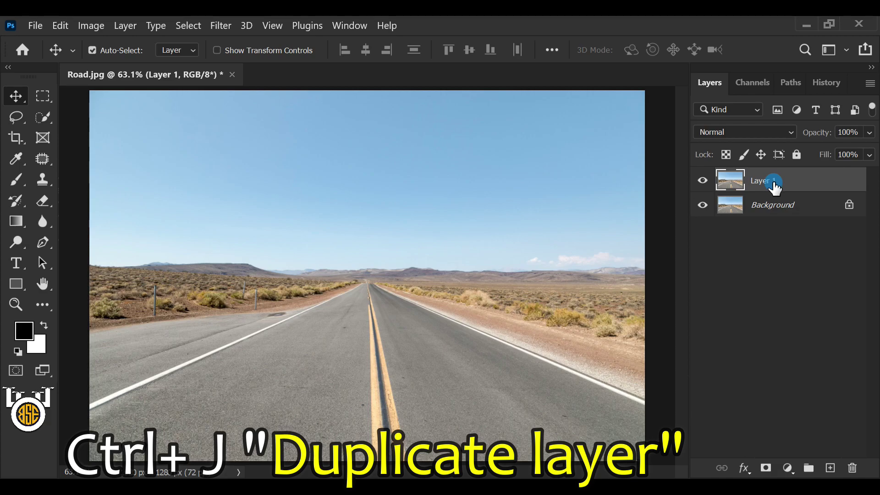
{"action": "left_click", "coordinate": [702, 182]}
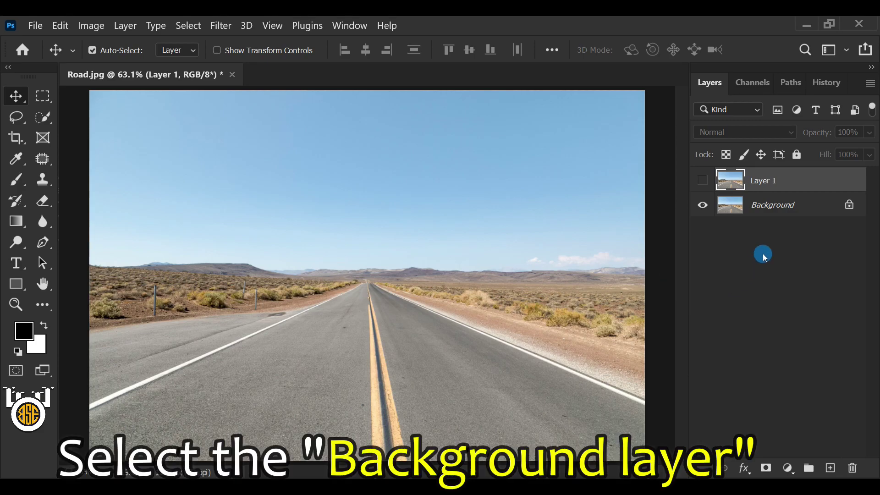
{"action": "left_click", "coordinate": [774, 209]}
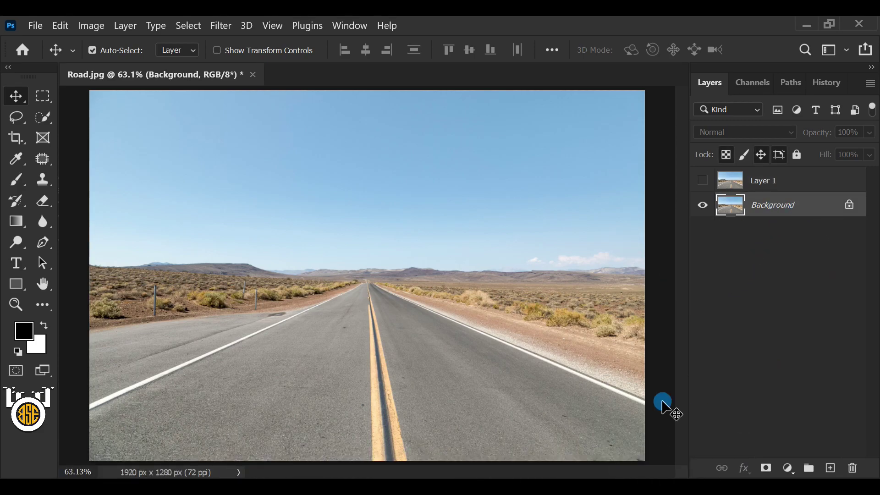
- Set the Horizontal Type tool to Bebas Neue Regular, 72 pt, with Sharp anti-aliasing
{"action": "left_click_drag", "start_coordinate": [21, 265], "coordinate": [144, 266]}
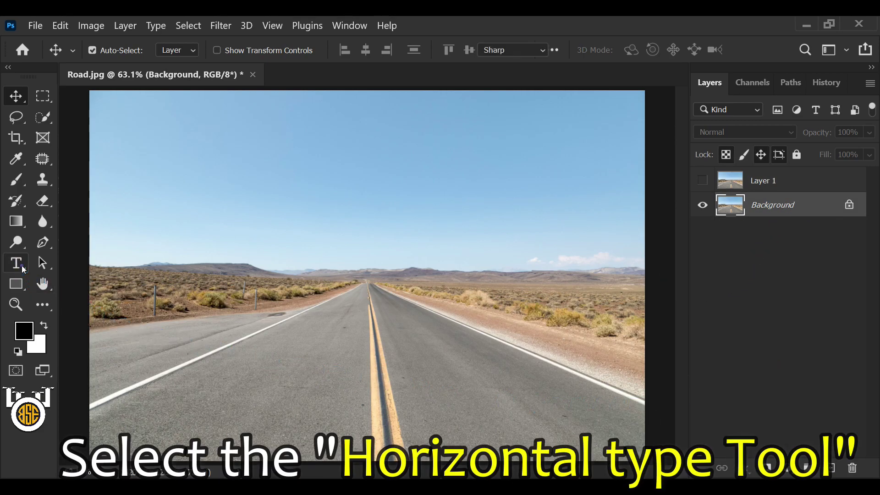
{"action": "left_click", "coordinate": [143, 266]}
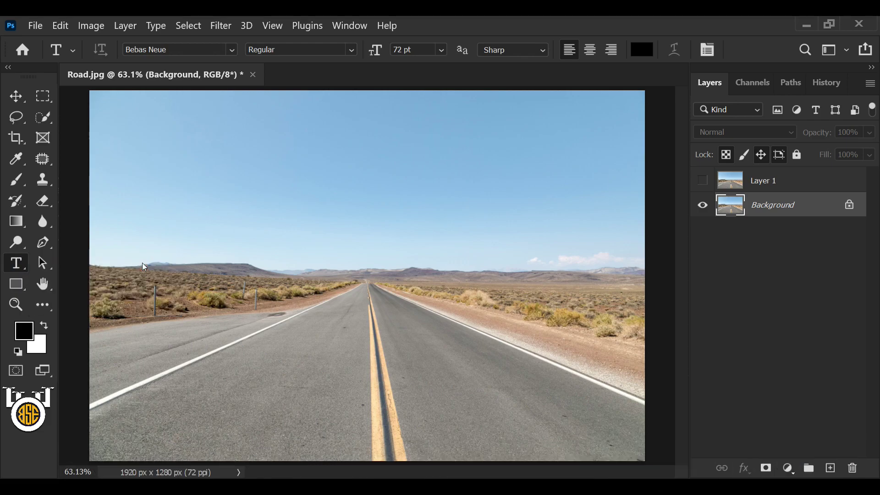
{"action": "left_click", "coordinate": [232, 51]}
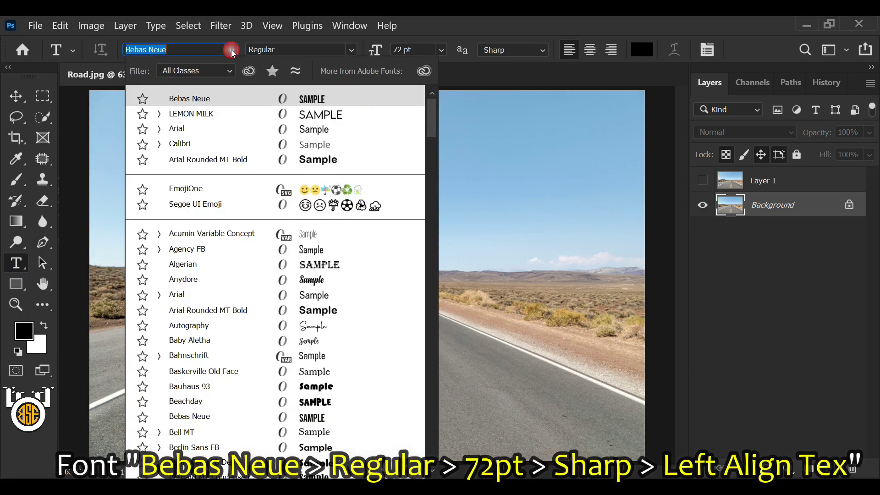
{"action": "left_click", "coordinate": [195, 101]}
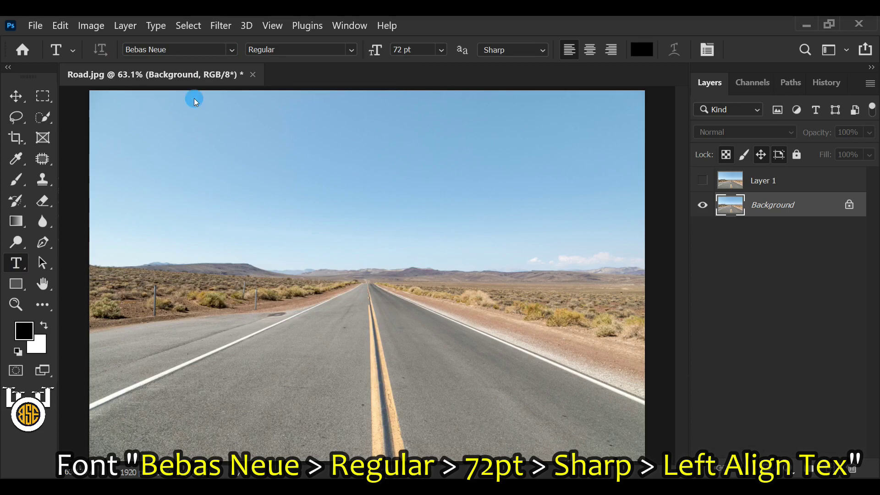
{"action": "left_click", "coordinate": [352, 50]}
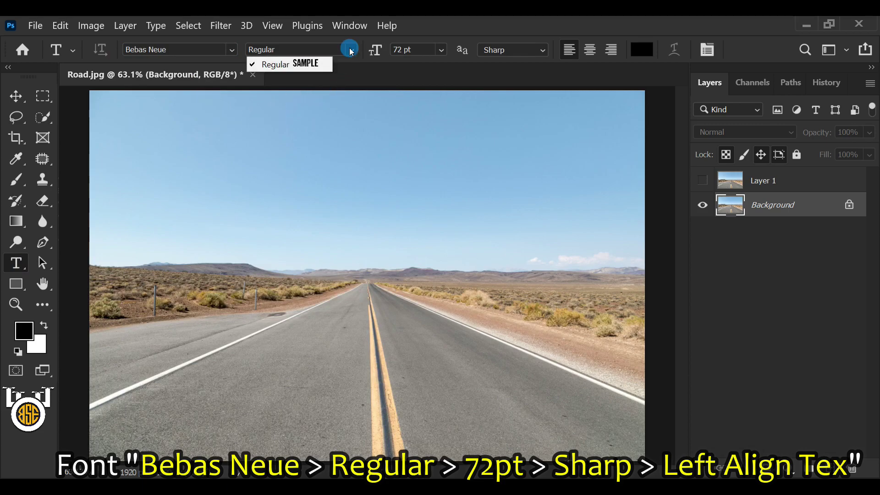
{"action": "left_click", "coordinate": [327, 64]}
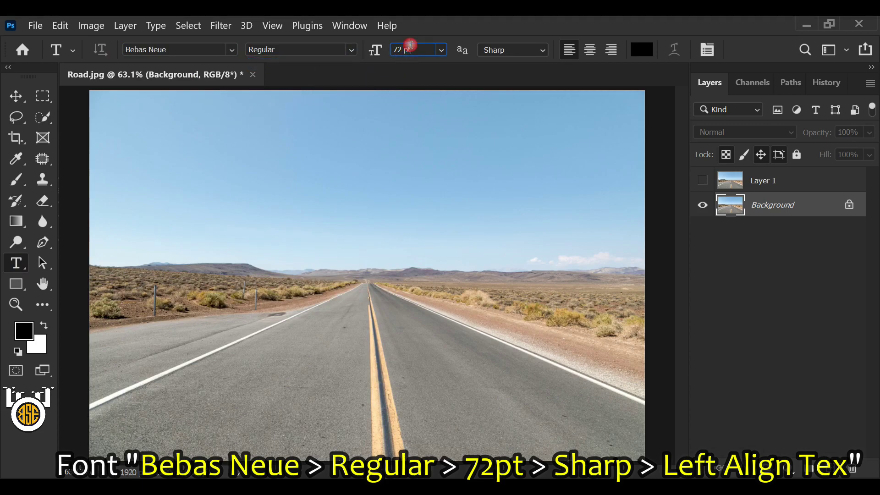
{"action": "left_click", "coordinate": [493, 50]}
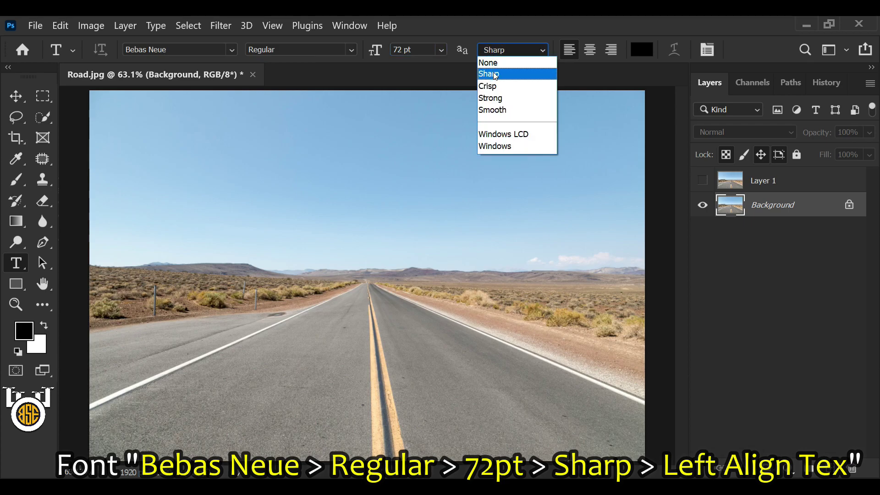
{"action": "left_click", "coordinate": [494, 74]}
- Left-align the text and set the text colour to white #ffffff
{"action": "left_click", "coordinate": [570, 51]}
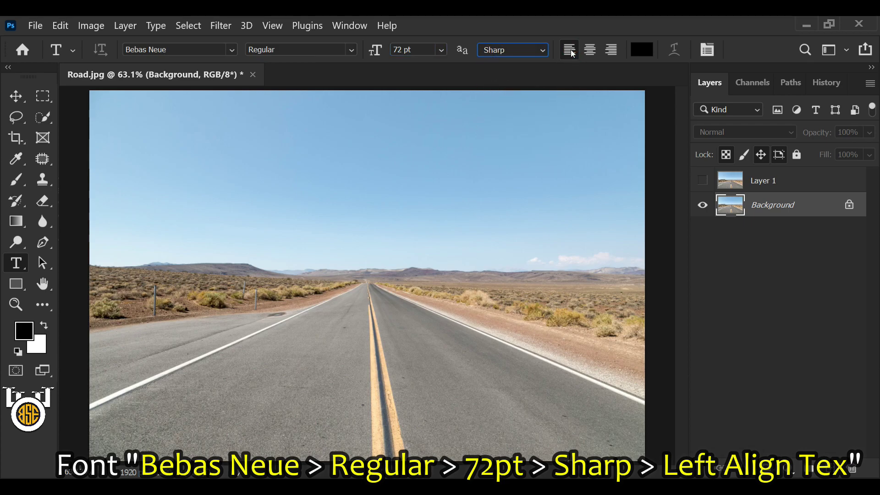
{"action": "left_click", "coordinate": [643, 65]}
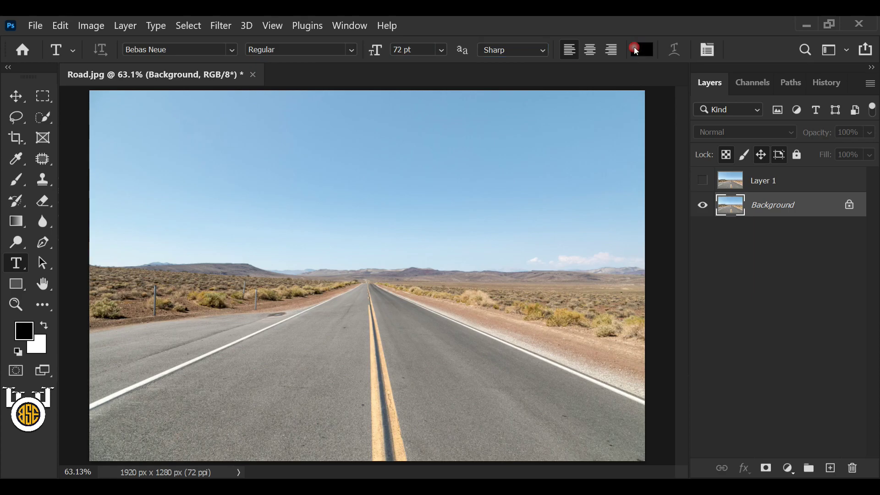
{"action": "left_click", "coordinate": [635, 50]}
{"action": "left_click_drag", "start_coordinate": [273, 200], "coordinate": [79, 70]}
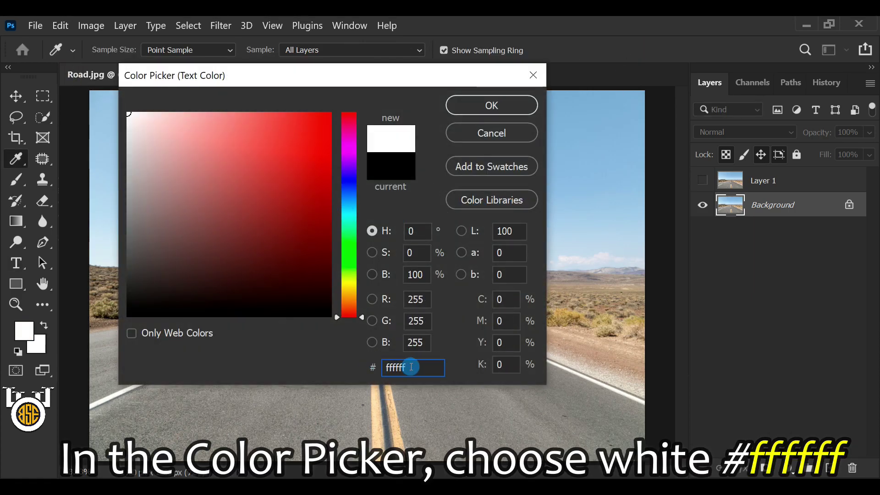
{"action": "left_click", "coordinate": [491, 105]}
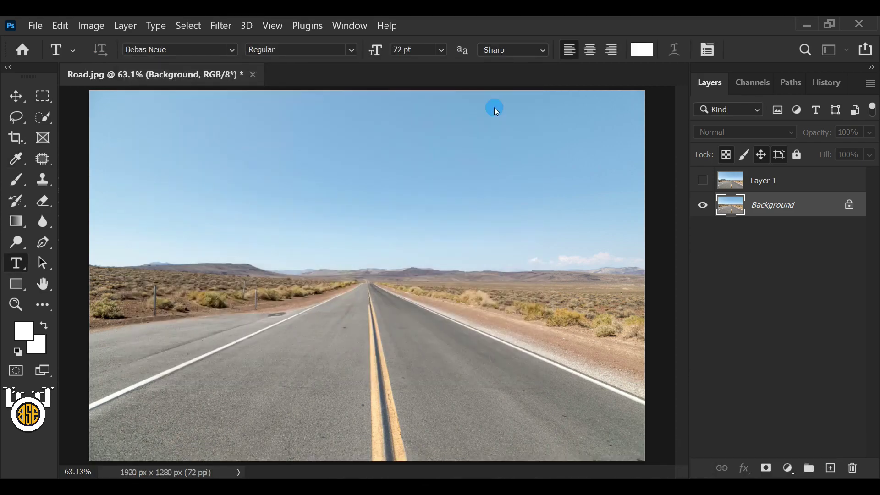
- Type '20K' on the road near the horizon and commit it
{"action": "left_click", "coordinate": [336, 317]}
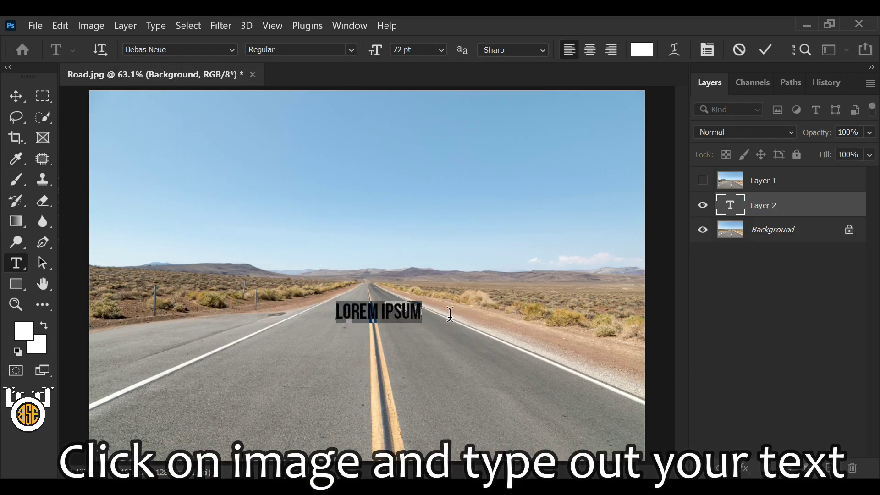
{"action": "type", "text": "20"}
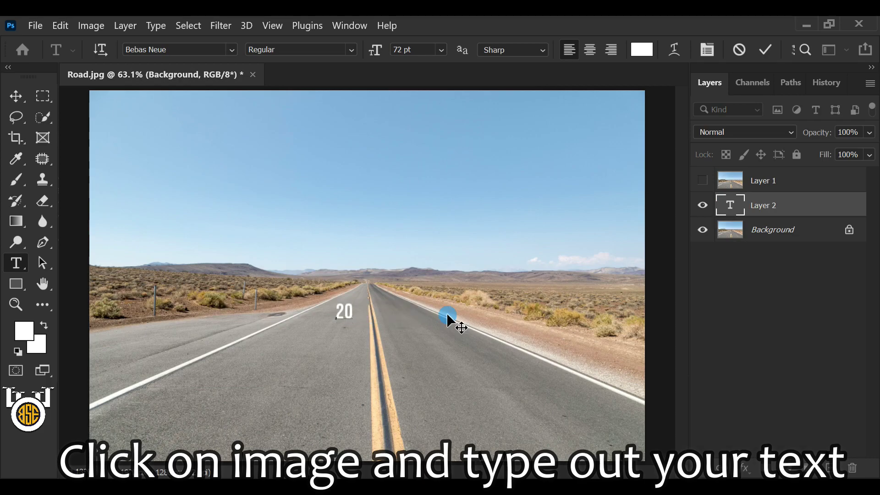
{"action": "type", "text": "K"}
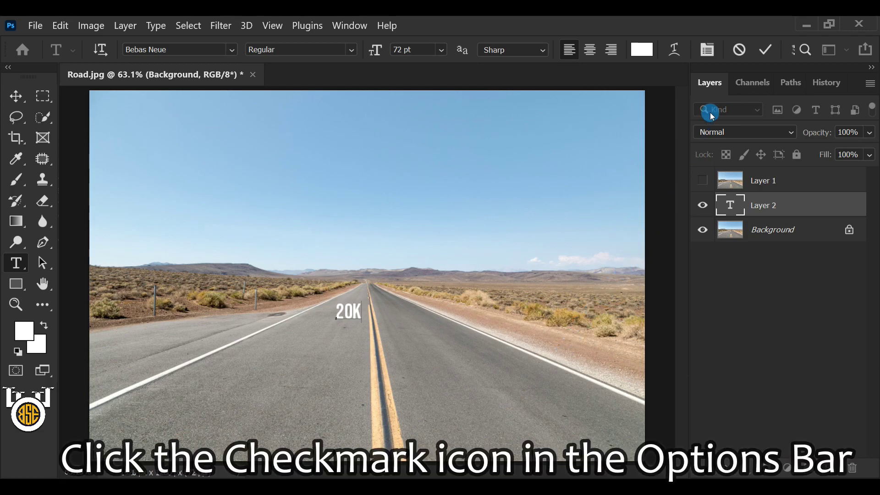
{"action": "left_click", "coordinate": [762, 51]}
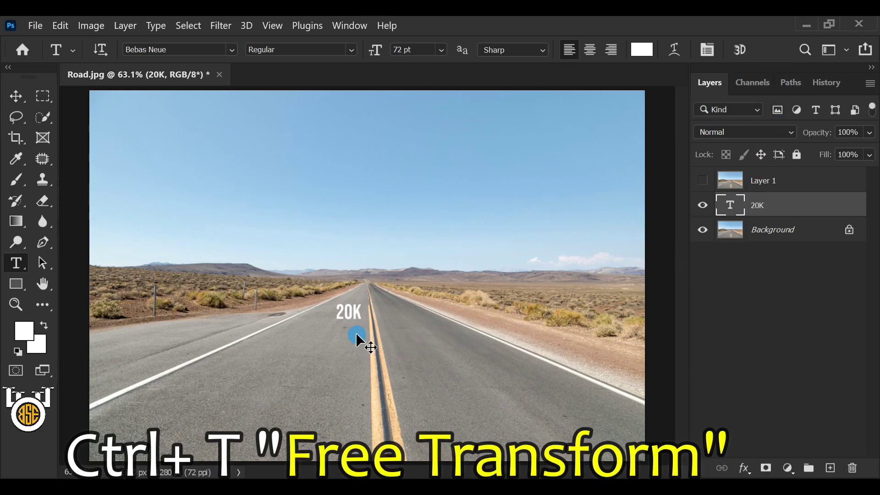
- Enlarge the 20K text to about 498 pt and centre it horizontally over the road
{"action": "key", "text": "ctrl+t"}
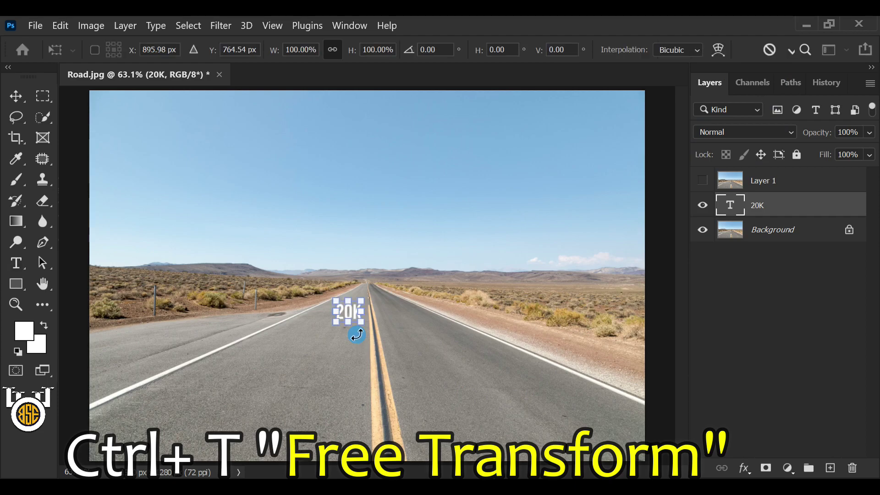
{"action": "left_click_drag", "start_coordinate": [364, 311], "coordinate": [471, 310]}
{"action": "left_click_drag", "start_coordinate": [336, 310], "coordinate": [282, 314]}
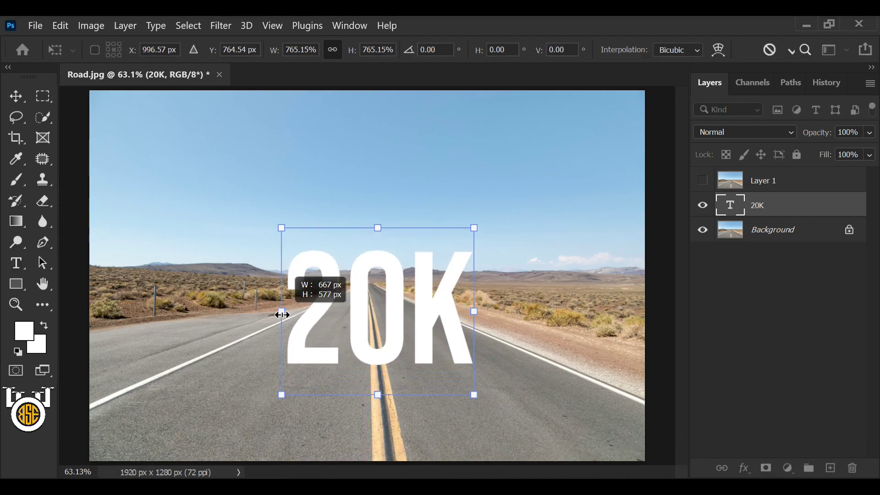
{"action": "left_click_drag", "start_coordinate": [388, 330], "coordinate": [377, 294]}
{"action": "left_click_drag", "start_coordinate": [370, 359], "coordinate": [369, 348]}
{"action": "left_click_drag", "start_coordinate": [385, 293], "coordinate": [392, 305]}
{"action": "left_click_drag", "start_coordinate": [369, 355], "coordinate": [370, 349]}
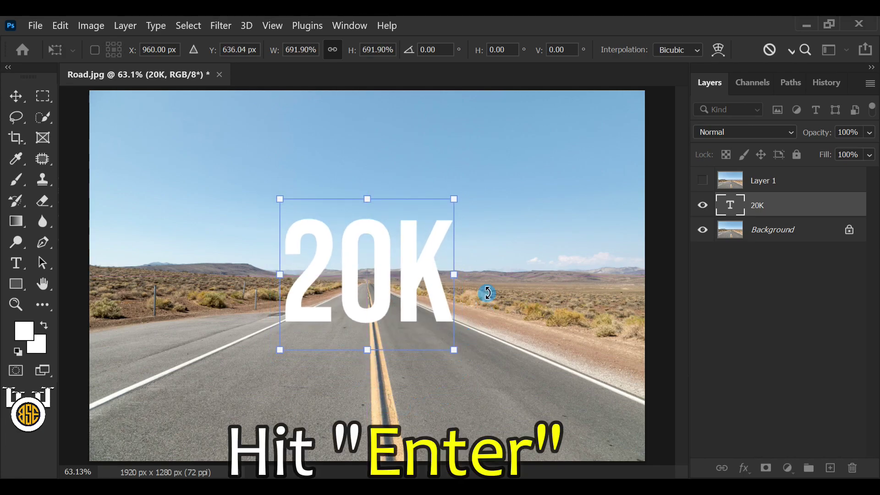
{"action": "key", "text": "Return"}
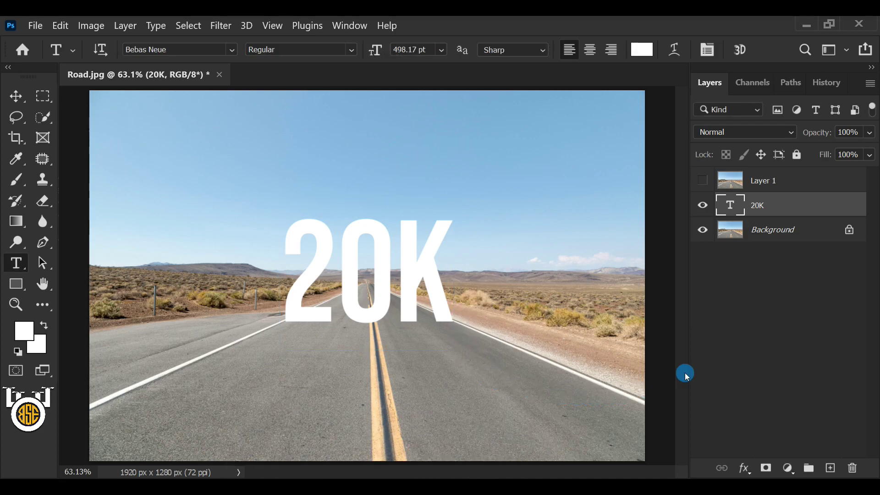
- Rasterize the 20K type, duplicate it as '20K copy', and select the original 20K layer
{"action": "right_click", "coordinate": [781, 206]}
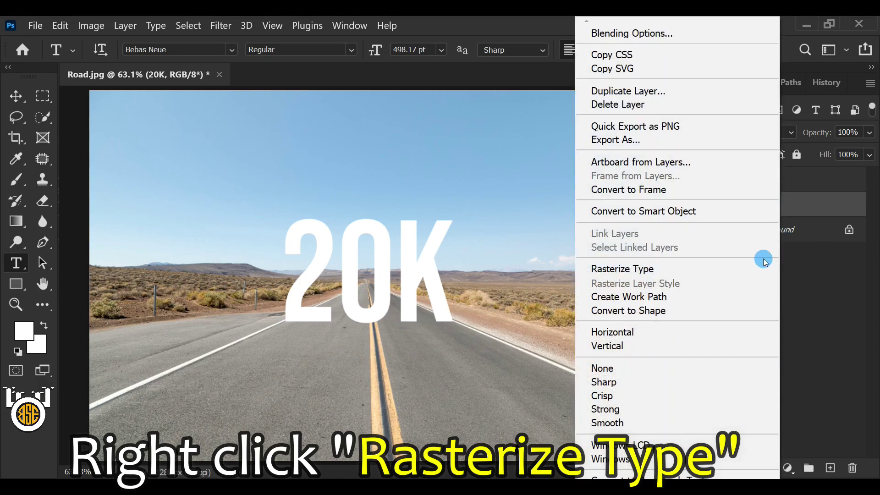
{"action": "left_click", "coordinate": [601, 269]}
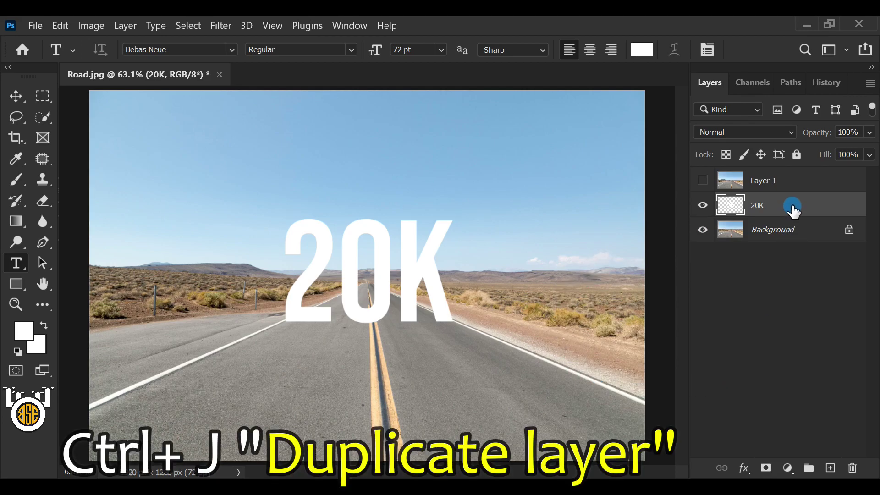
{"action": "key", "text": "ctrl+j"}
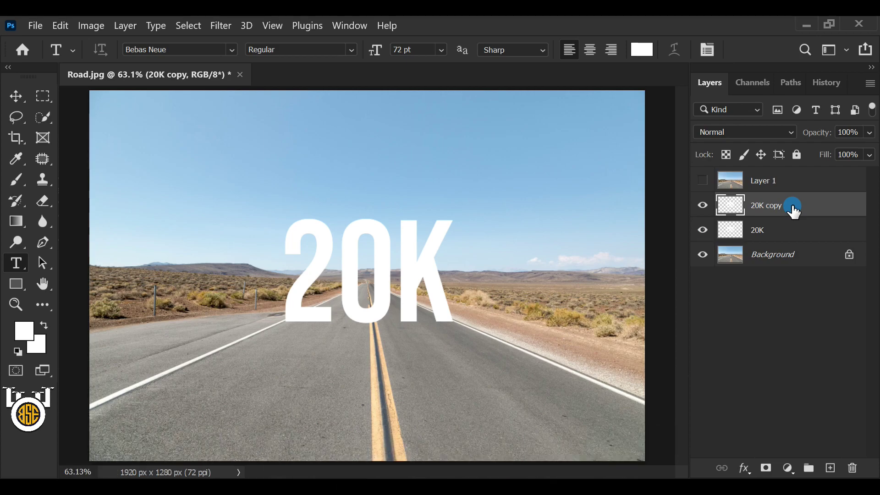
{"action": "left_click", "coordinate": [797, 232]}
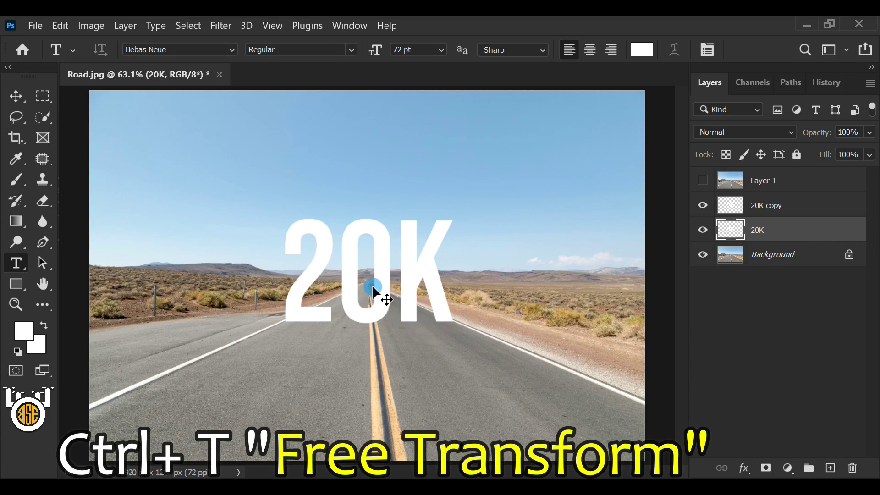
- Flip the original 20K layer vertically and drag it down beneath the upright copy
{"action": "key", "text": "ctrl+t"}
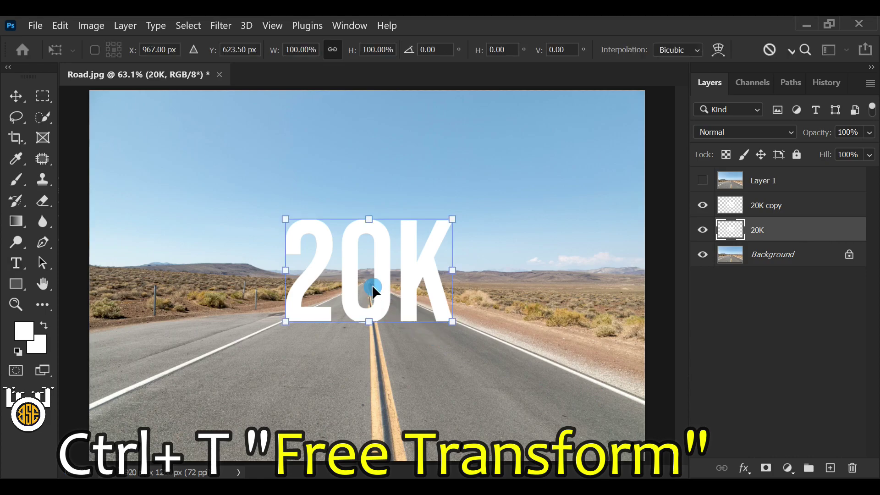
{"action": "right_click", "coordinate": [395, 235]}
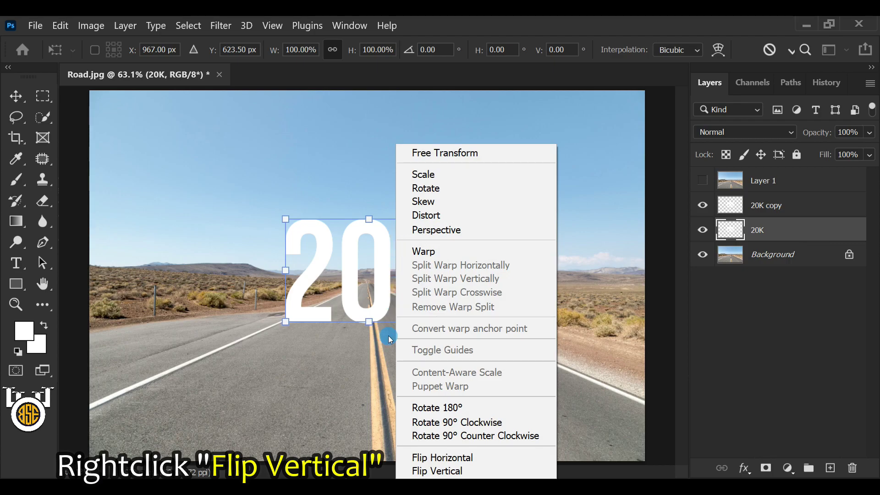
{"action": "left_click", "coordinate": [507, 472]}
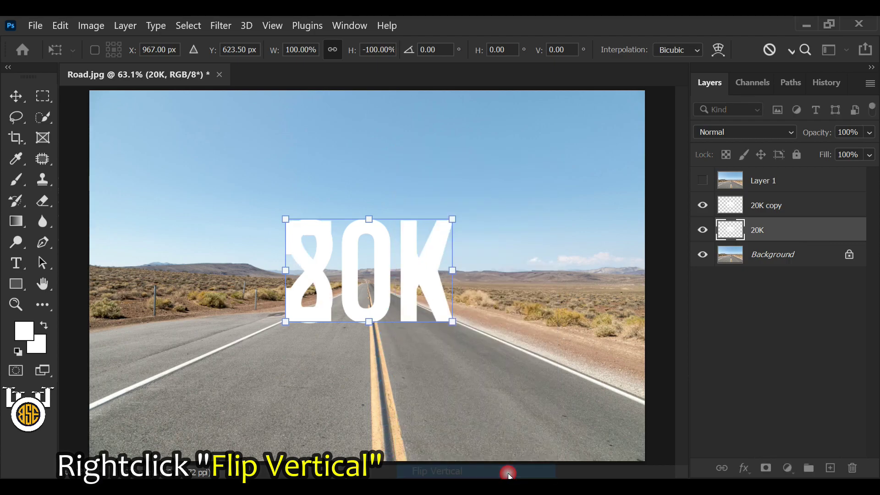
{"action": "left_click_drag", "start_coordinate": [409, 247], "coordinate": [413, 334]}
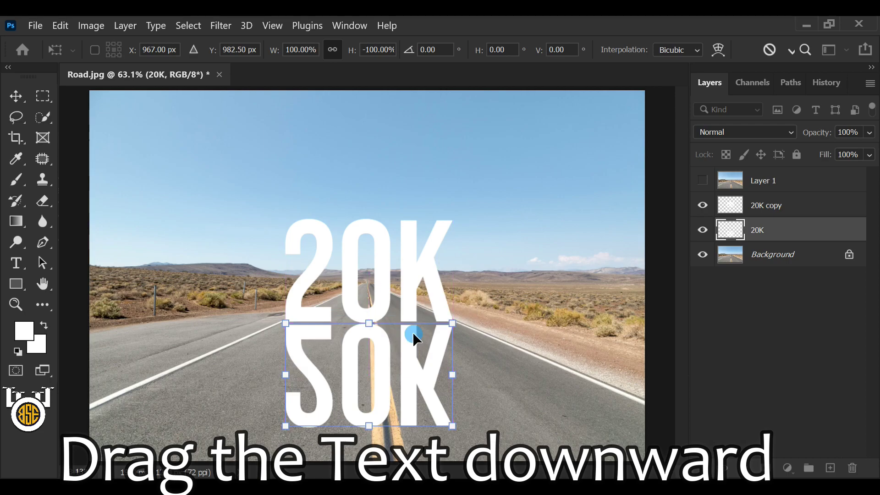
- Widen the reflection's bottom with Perspective, squash it flatter onto the road, and commit
{"action": "right_click", "coordinate": [367, 367]}
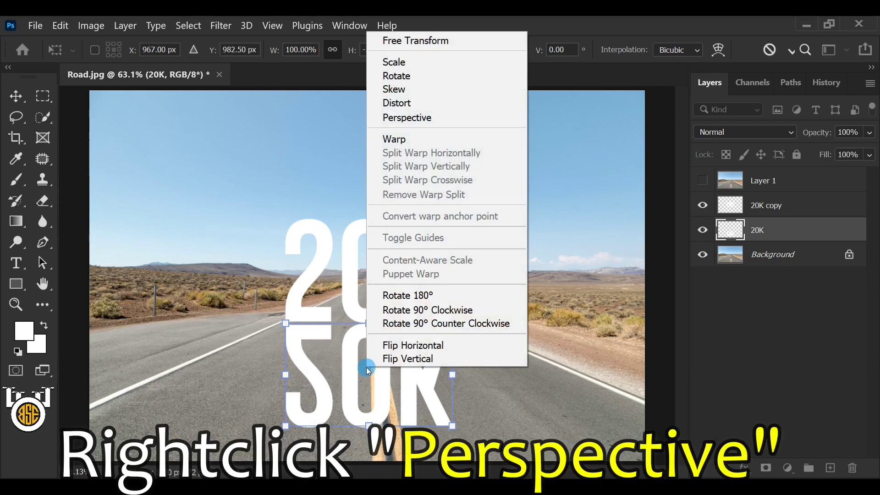
{"action": "left_click", "coordinate": [438, 118]}
{"action": "mouse_move", "coordinate": [452, 426]}
{"action": "left_mouse_down"}
{"action": "mouse_move", "coordinate": [672, 426]}
{"action": "mouse_move", "coordinate": [675, 418]}
{"action": "left_mouse_up"}
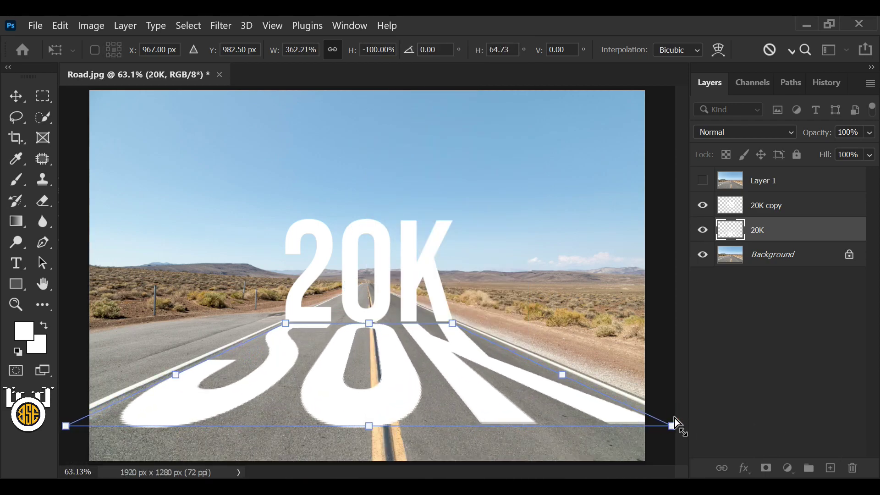
{"action": "right_click", "coordinate": [383, 358]}
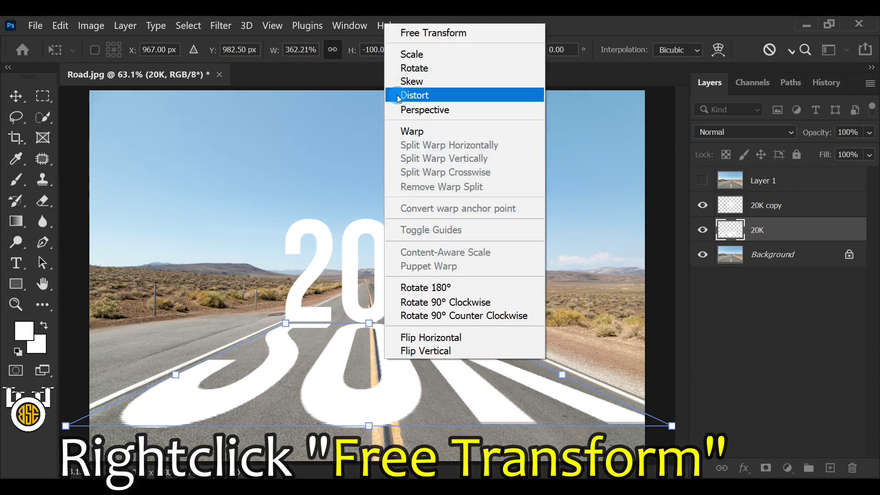
{"action": "left_click", "coordinate": [457, 32]}
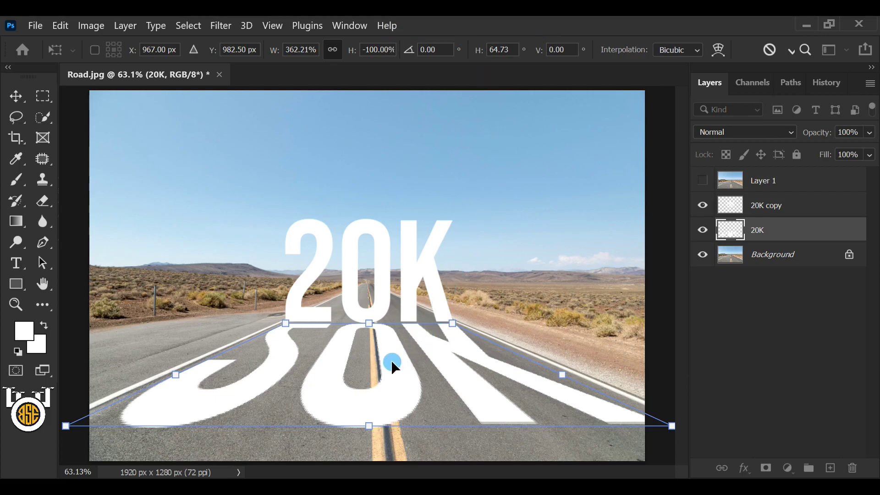
{"action": "left_click_drag", "start_coordinate": [370, 426], "coordinate": [368, 380]}
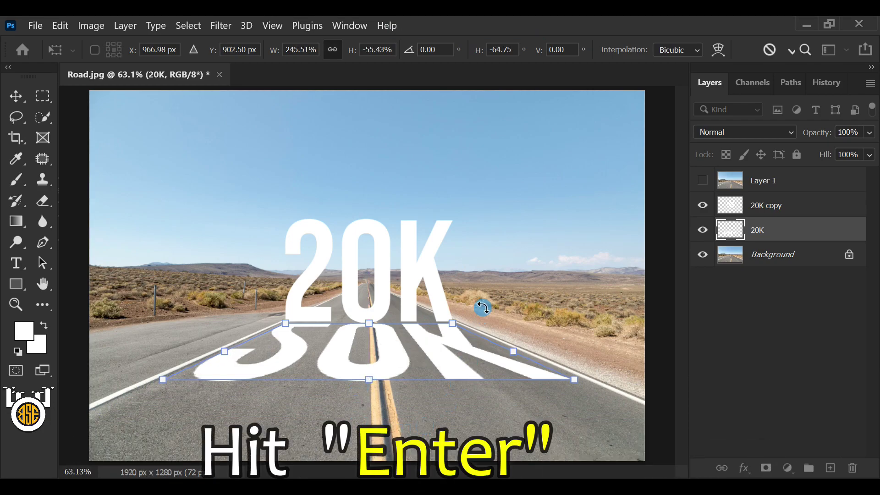
{"action": "key", "text": "Return"}
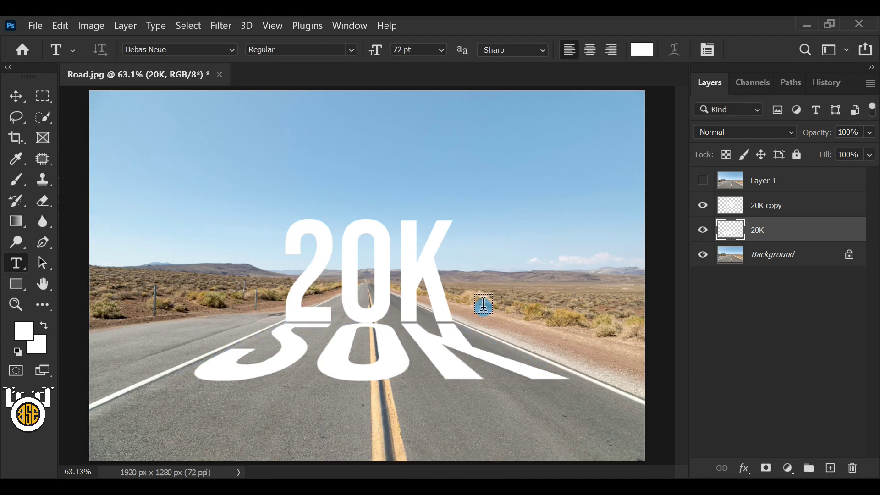
- Add a Hue/Saturation adjustment layer above Background with Saturation -60
{"action": "left_click", "coordinate": [760, 260]}
{"action": "left_click", "coordinate": [786, 467]}
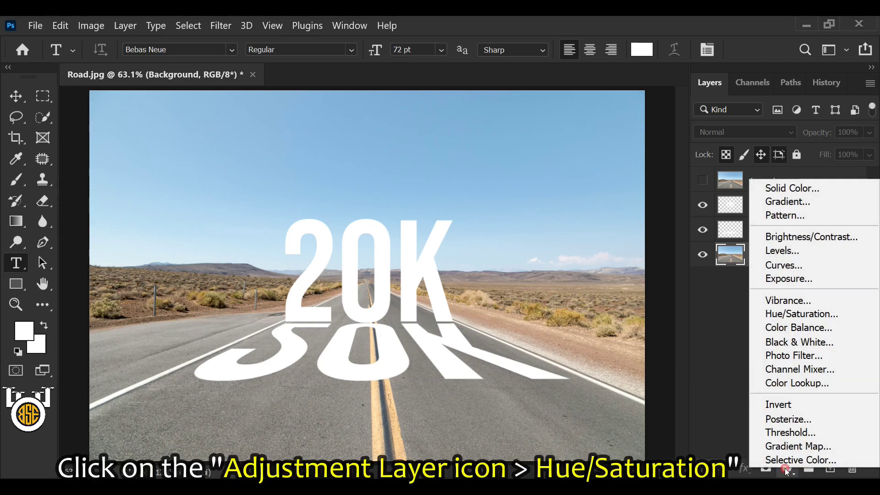
{"action": "left_click", "coordinate": [818, 314]}
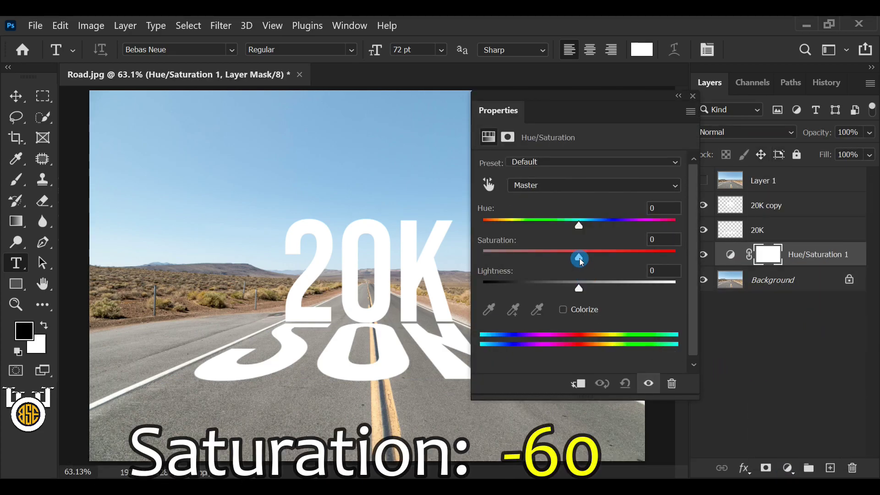
{"action": "left_click_drag", "start_coordinate": [579, 256], "coordinate": [507, 255]}
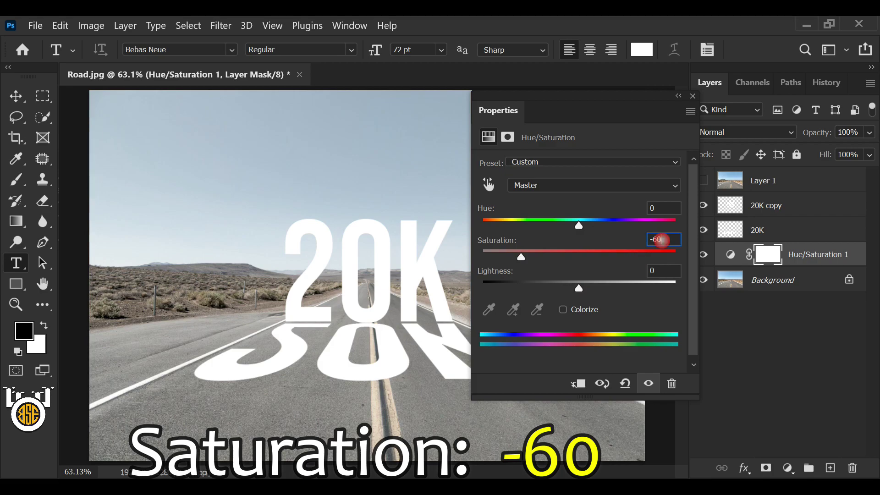
{"action": "left_click", "coordinate": [691, 96]}
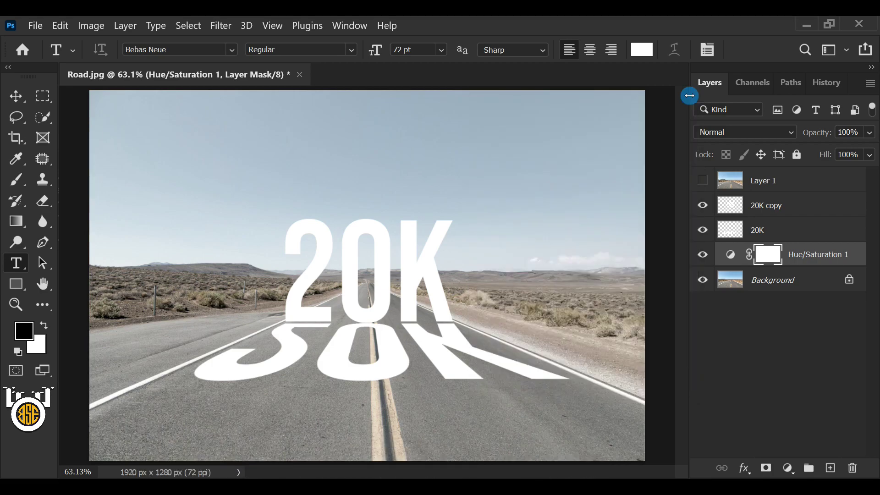
- Add an Exposure adjustment layer set to -5, then select Layer 1
{"action": "left_click", "coordinate": [789, 468]}
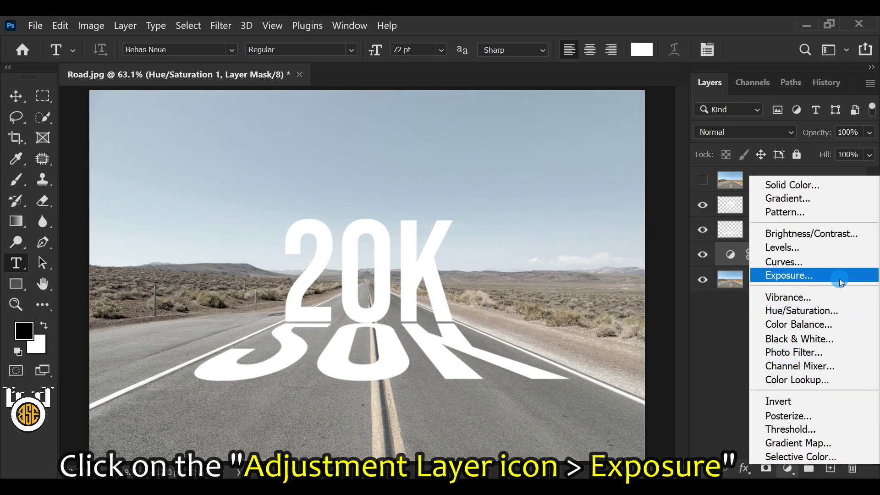
{"action": "left_click", "coordinate": [841, 277]}
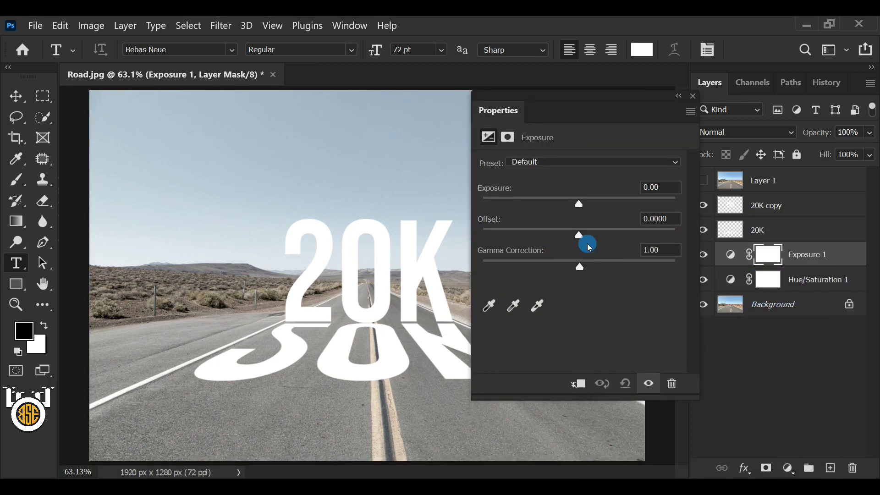
{"action": "mouse_move", "coordinate": [578, 204]}
{"action": "left_mouse_down"}
{"action": "mouse_move", "coordinate": [622, 204]}
{"action": "mouse_move", "coordinate": [518, 204]}
{"action": "left_mouse_up"}
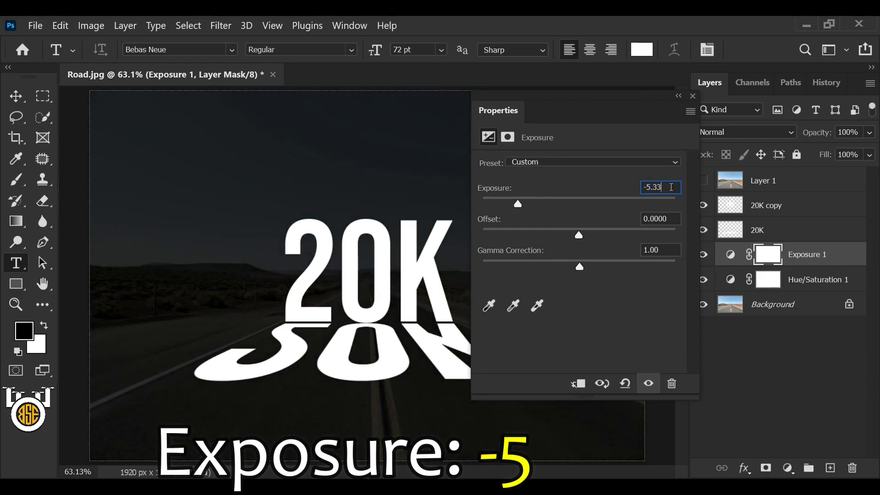
{"action": "type", "text": "-5"}
{"action": "left_click", "coordinate": [693, 96]}
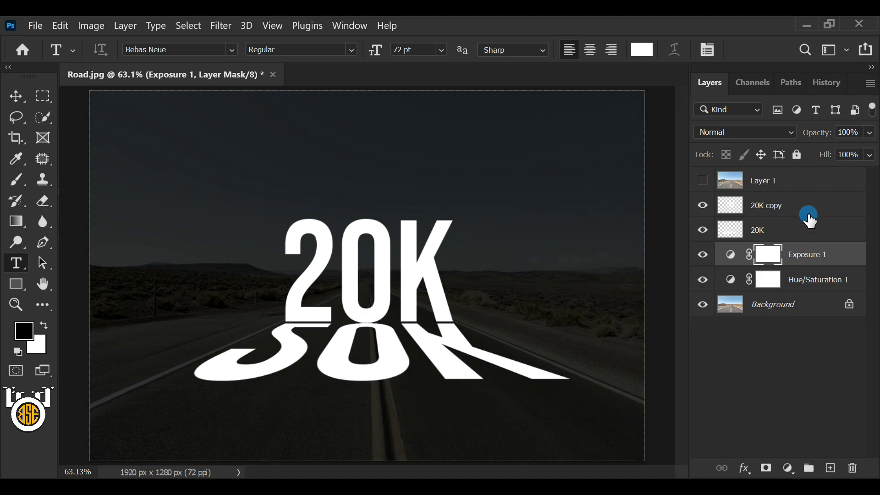
{"action": "left_click", "coordinate": [820, 181]}
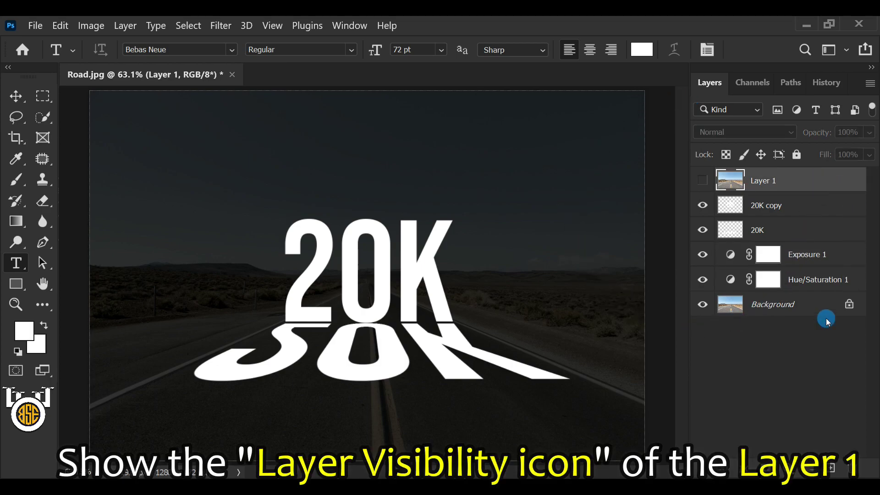
- Show Layer 1 and clip it to the 20K copy with Layer > Create Clipping Mask
{"action": "left_click", "coordinate": [702, 181]}
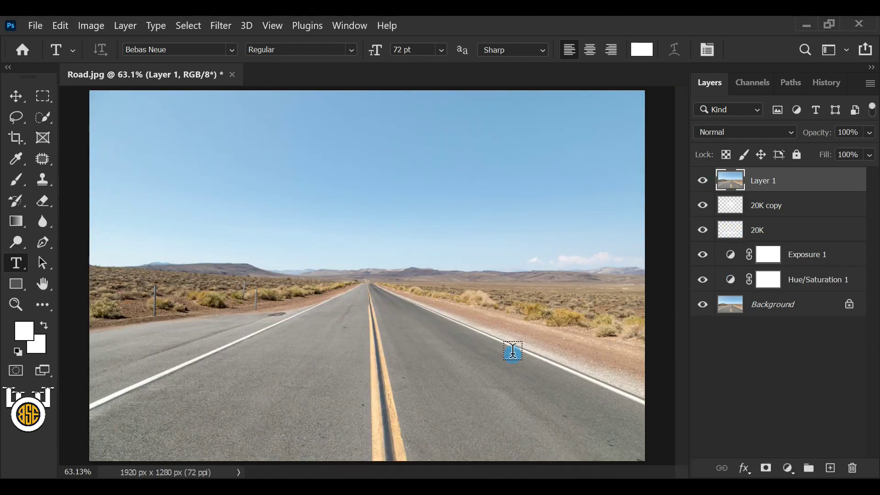
{"action": "left_click", "coordinate": [131, 32]}
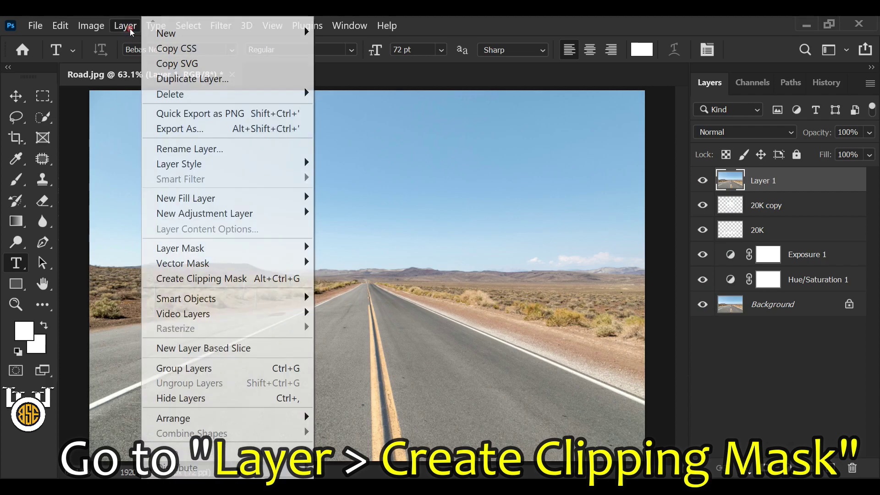
{"action": "left_click", "coordinate": [285, 278]}
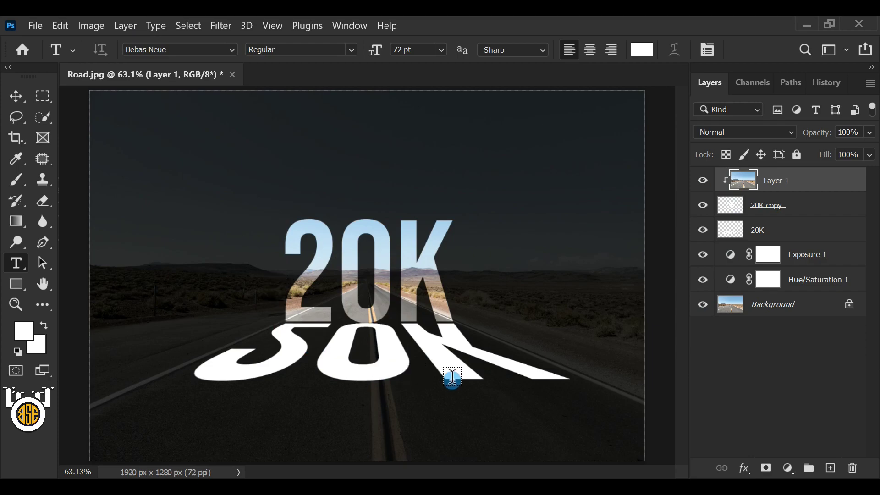
- Add an Inner Glow to 20K copy: Overlay, 100% opacity, white #ffffff, 7 px
{"action": "left_click", "coordinate": [834, 206]}
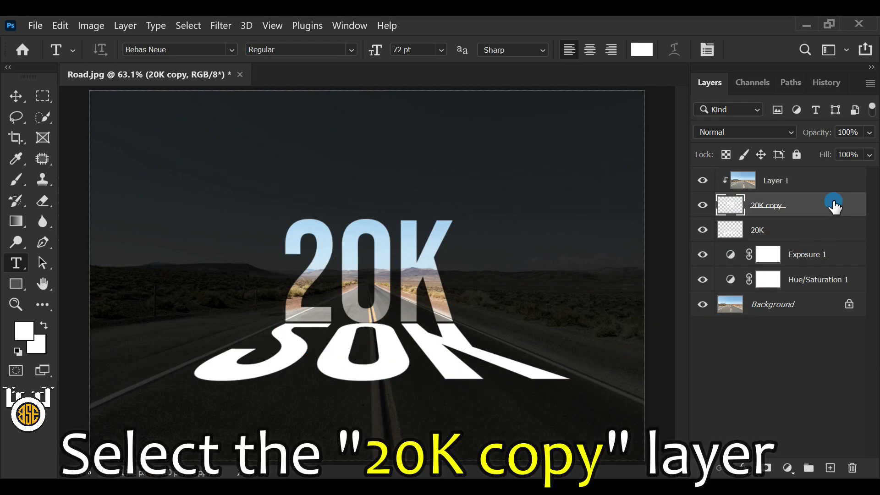
{"action": "left_click", "coordinate": [743, 468]}
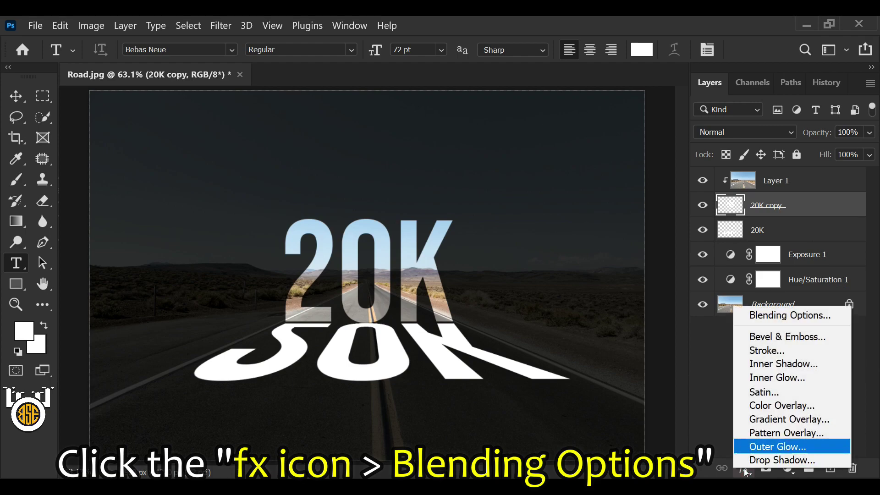
{"action": "left_click", "coordinate": [826, 312]}
{"action": "left_click", "coordinate": [761, 48]}
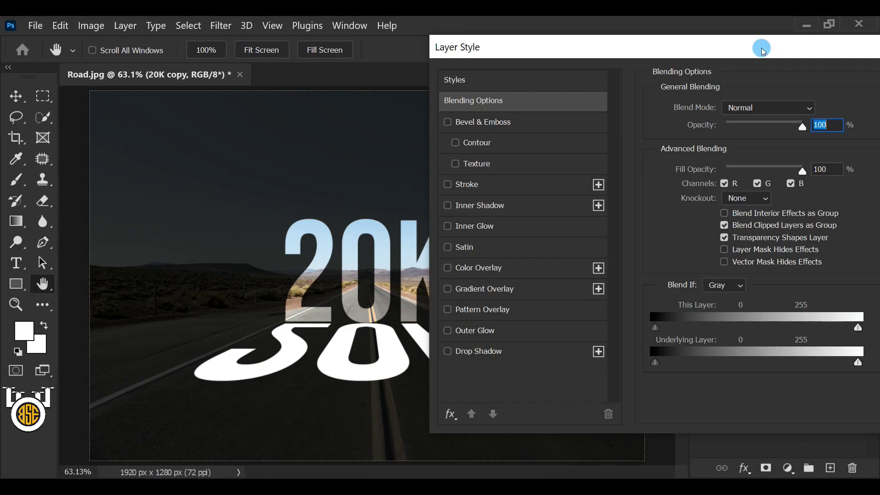
{"action": "left_click", "coordinate": [513, 226]}
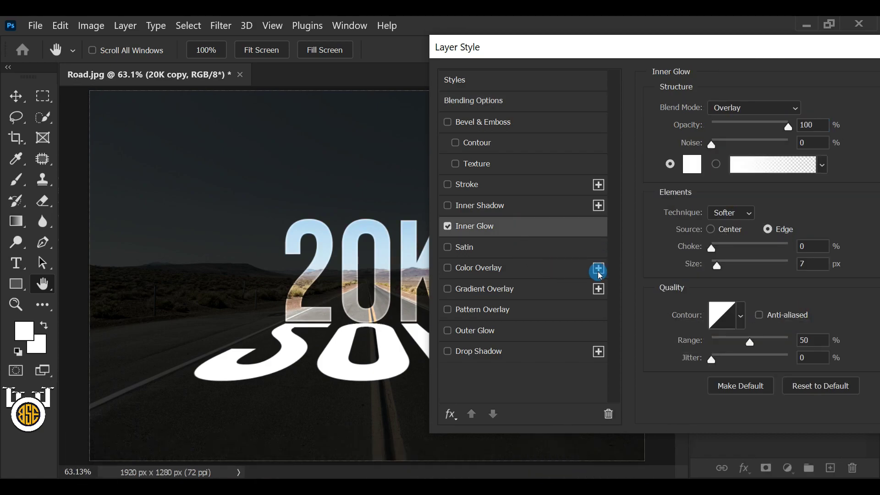
{"action": "left_click", "coordinate": [795, 109]}
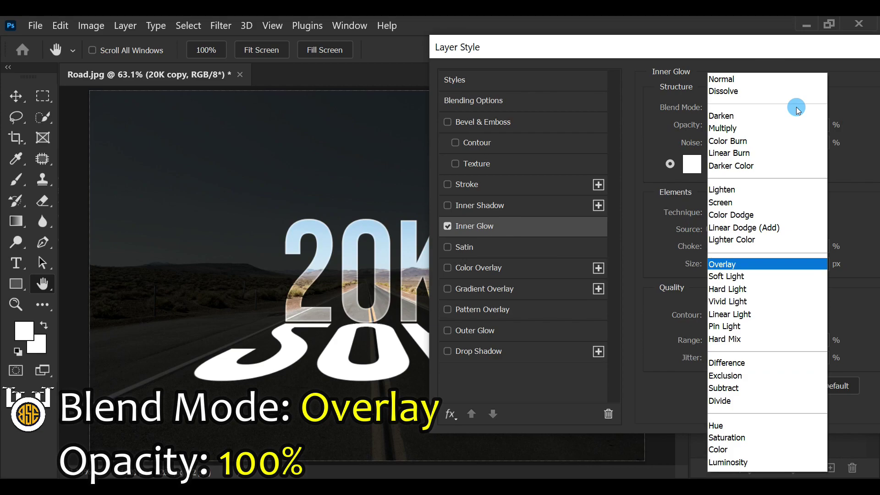
{"action": "left_click", "coordinate": [762, 263]}
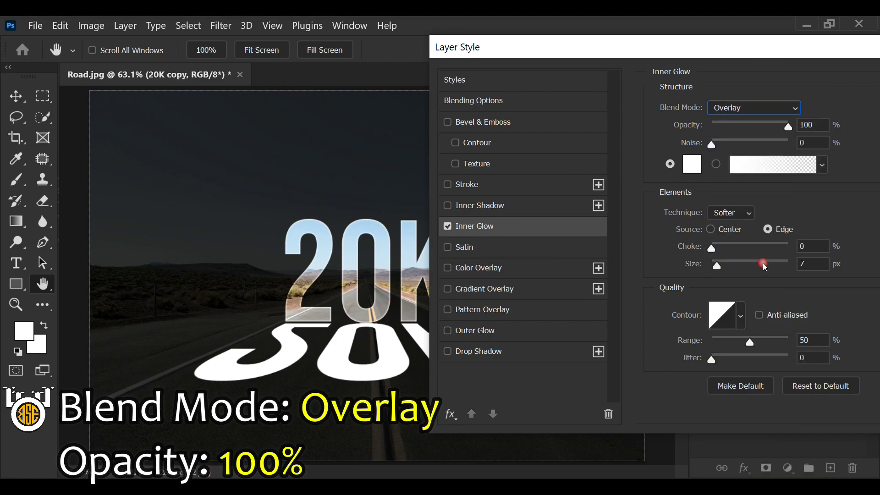
{"action": "left_click", "coordinate": [814, 124]}
{"action": "left_click", "coordinate": [692, 166]}
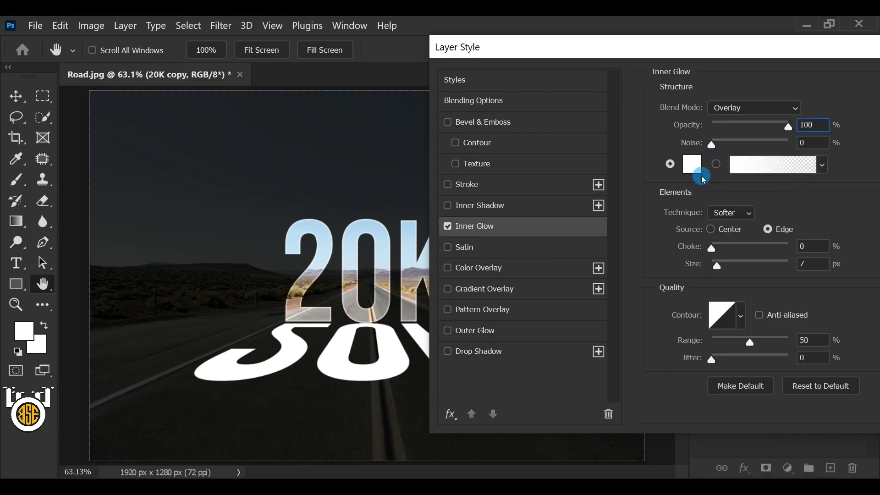
{"action": "left_click_drag", "start_coordinate": [265, 261], "coordinate": [120, 98]}
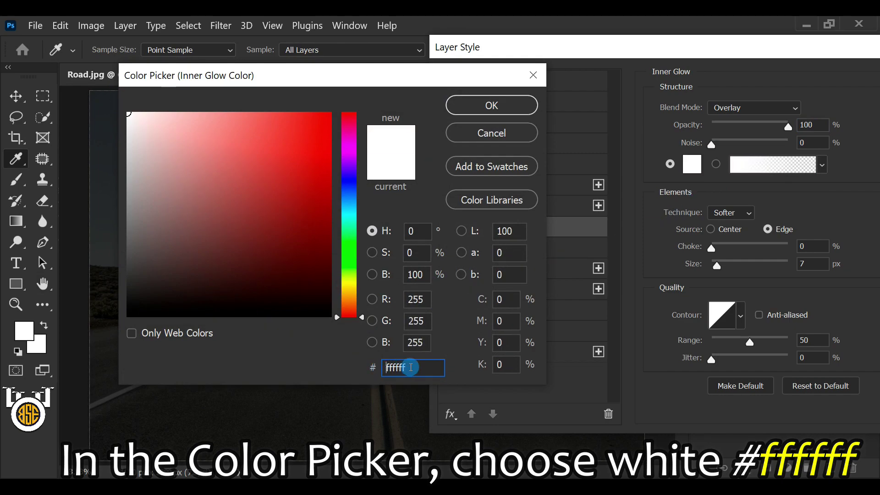
{"action": "left_click", "coordinate": [492, 106]}
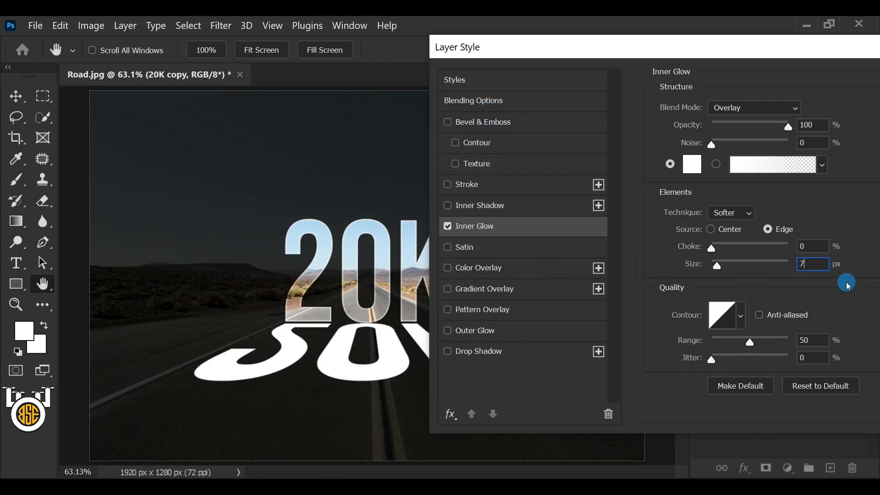
- Enable Outer Glow on 20K copy with Overlay blending at 100% opacity
{"action": "left_click", "coordinate": [523, 332]}
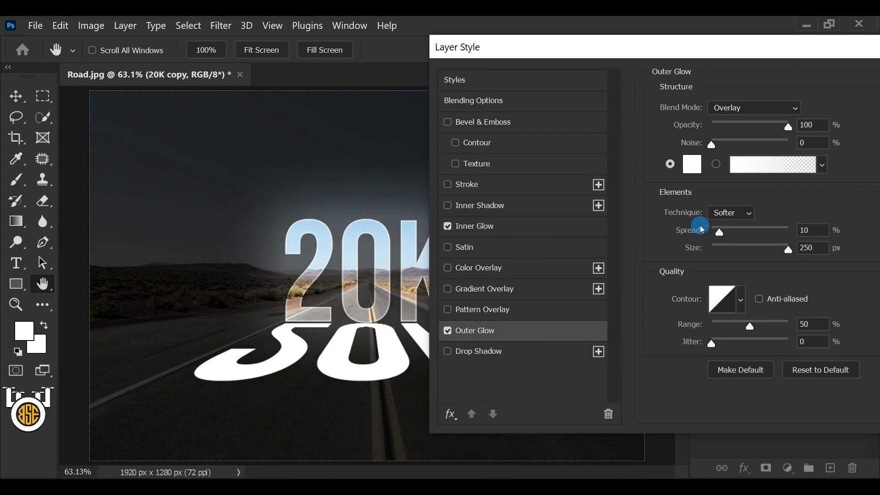
{"action": "left_click", "coordinate": [733, 108]}
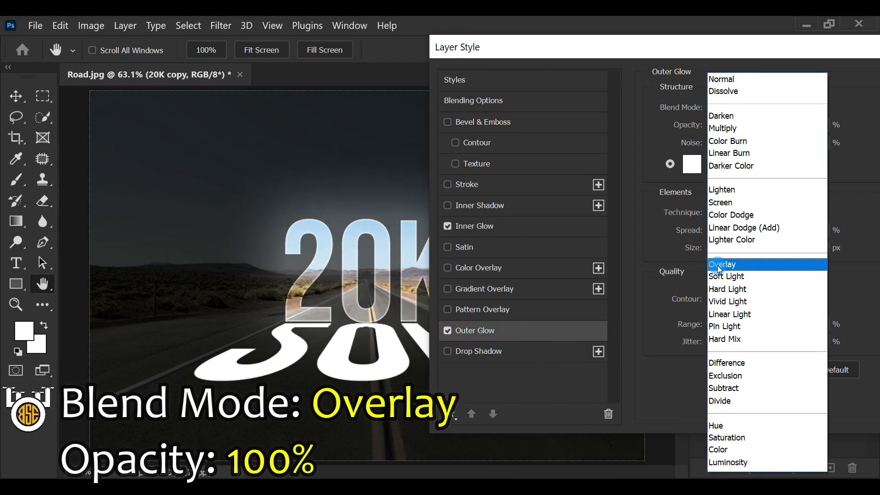
{"action": "left_click", "coordinate": [756, 269]}
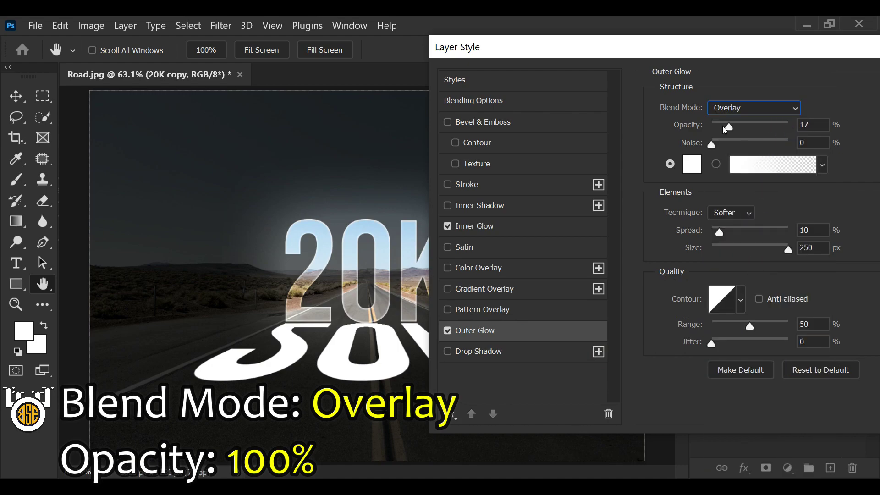
{"action": "left_click_drag", "start_coordinate": [727, 127], "coordinate": [798, 130]}
{"action": "left_click", "coordinate": [823, 126]}
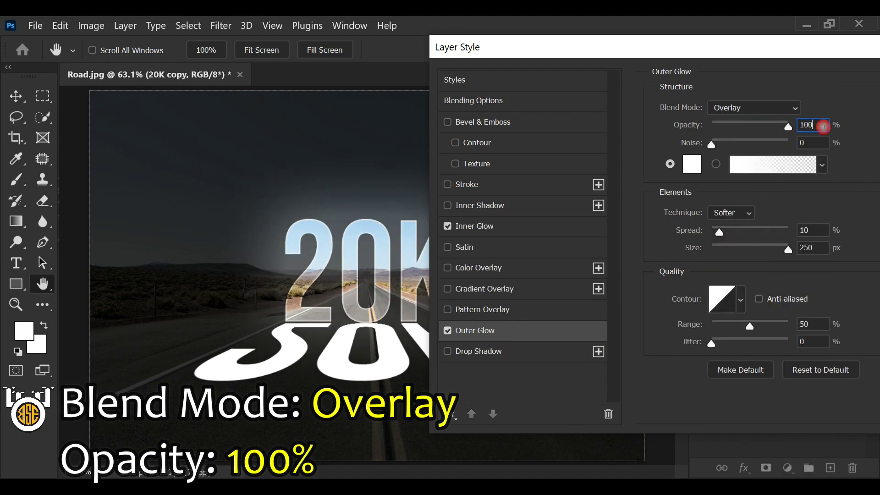
- Make the outer glow white (#ffffff) with 10% spread and 250 px size
{"action": "left_click", "coordinate": [692, 164]}
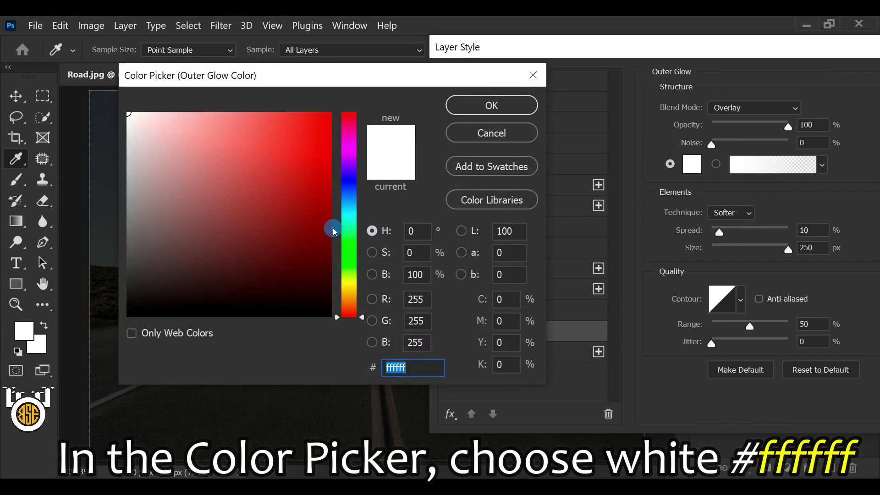
{"action": "left_click_drag", "start_coordinate": [172, 143], "coordinate": [110, 98]}
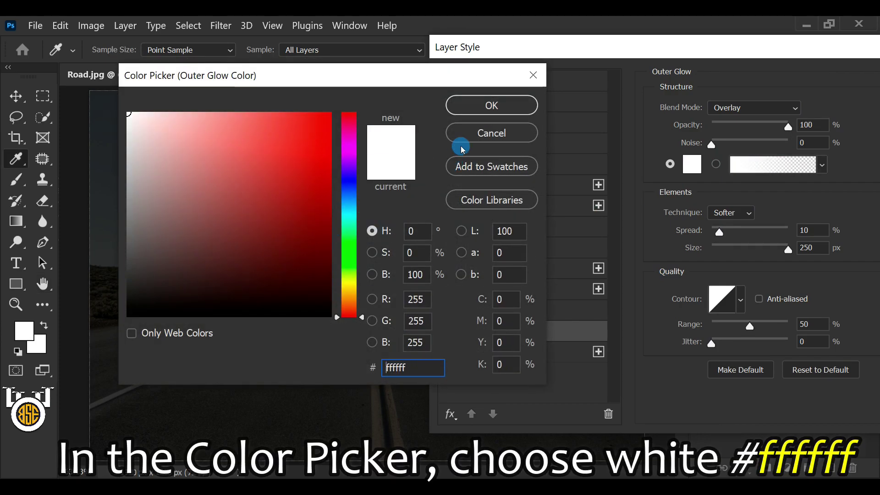
{"action": "left_click", "coordinate": [471, 110]}
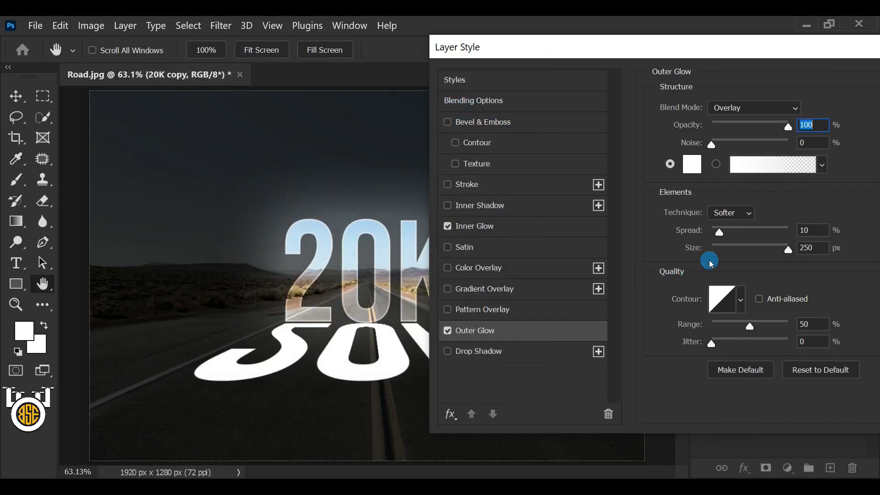
{"action": "left_click_drag", "start_coordinate": [750, 250], "coordinate": [793, 247]}
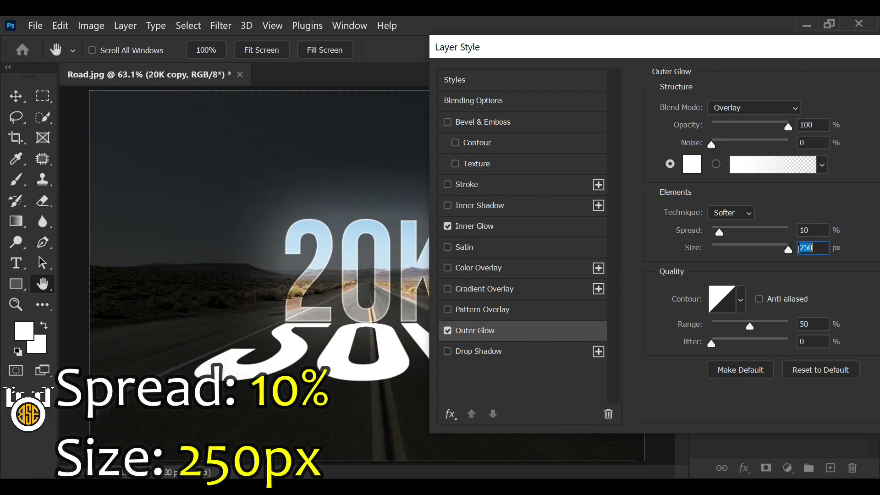
{"action": "left_click", "coordinate": [825, 248]}
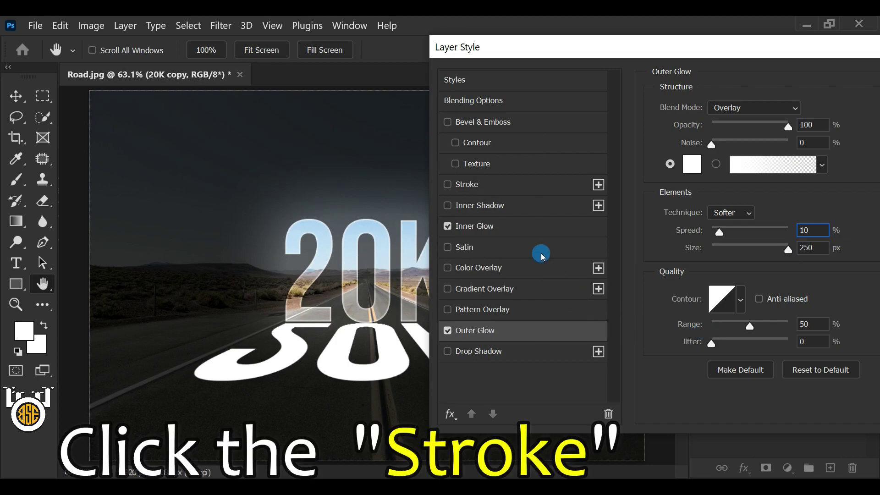
- Add a 3 px white outside Stroke at Normal, 100% opacity, and apply the layer styles
{"action": "left_click", "coordinate": [538, 190]}
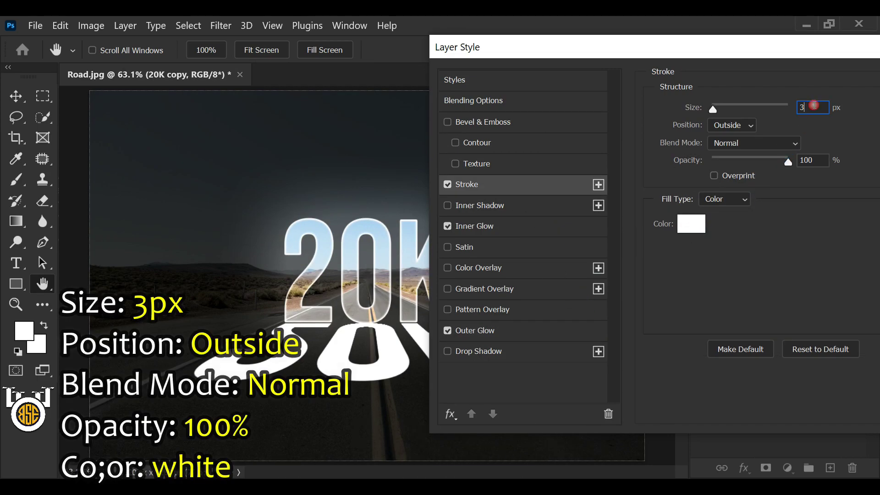
{"action": "left_click", "coordinate": [741, 135]}
{"action": "left_click", "coordinate": [784, 144]}
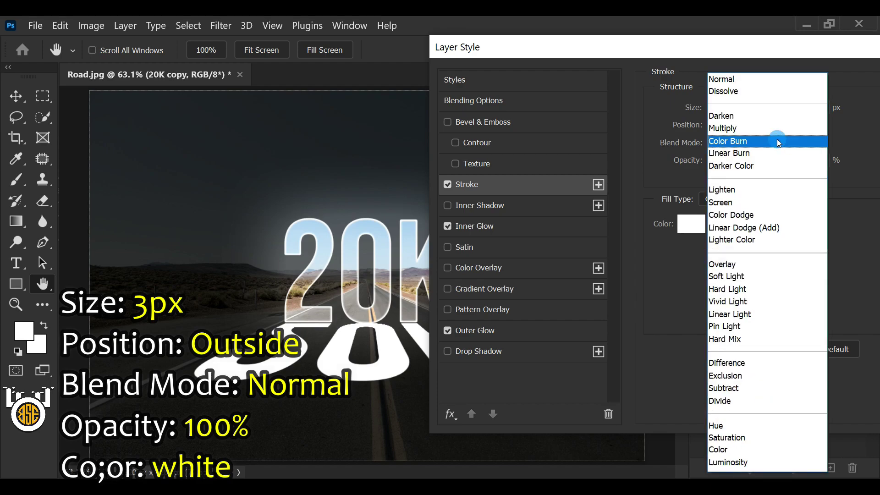
{"action": "left_click", "coordinate": [753, 80]}
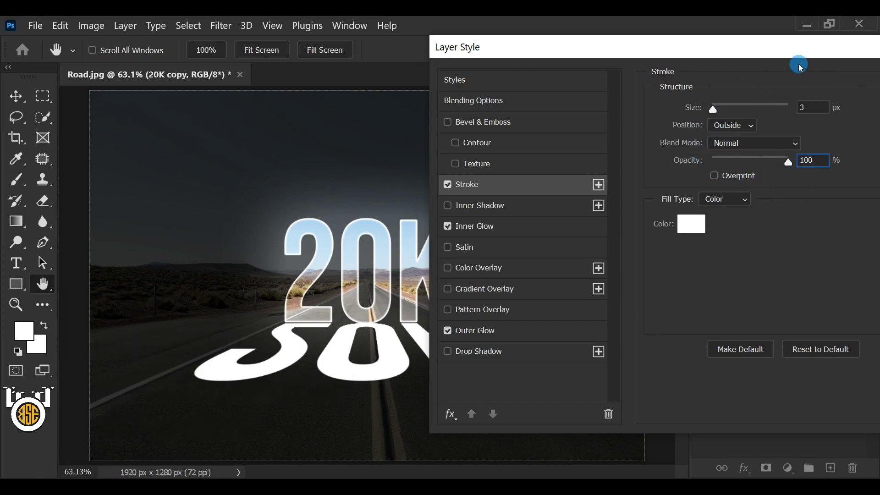
{"action": "left_click_drag", "start_coordinate": [816, 49], "coordinate": [591, 94]}
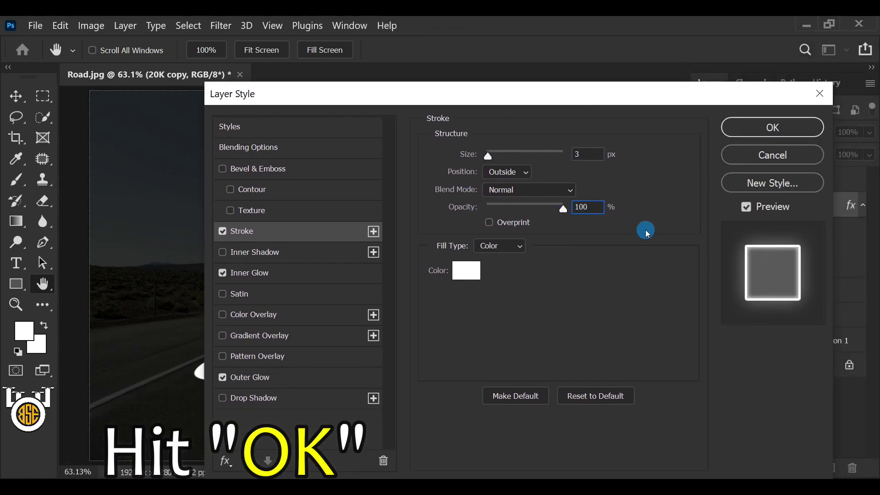
{"action": "left_click", "coordinate": [745, 128]}
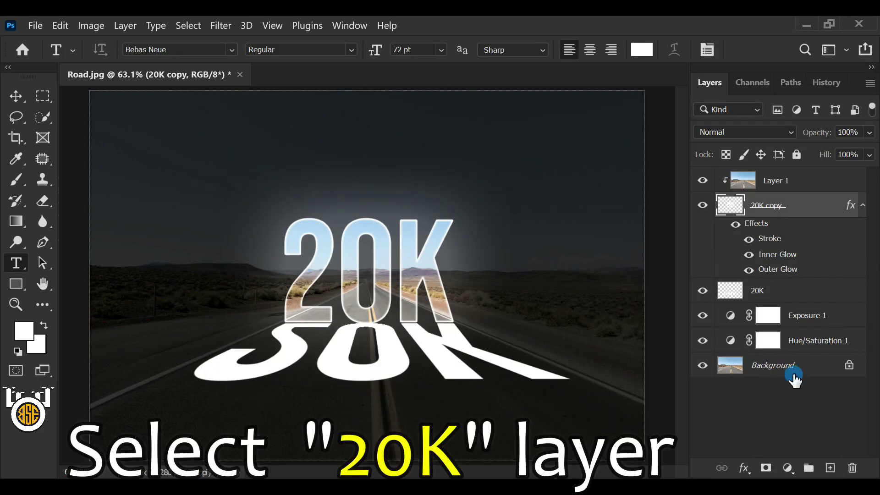
- Nudge the flipped 20K reflection layer down two steps with the Move Tool
{"action": "left_click", "coordinate": [840, 296]}
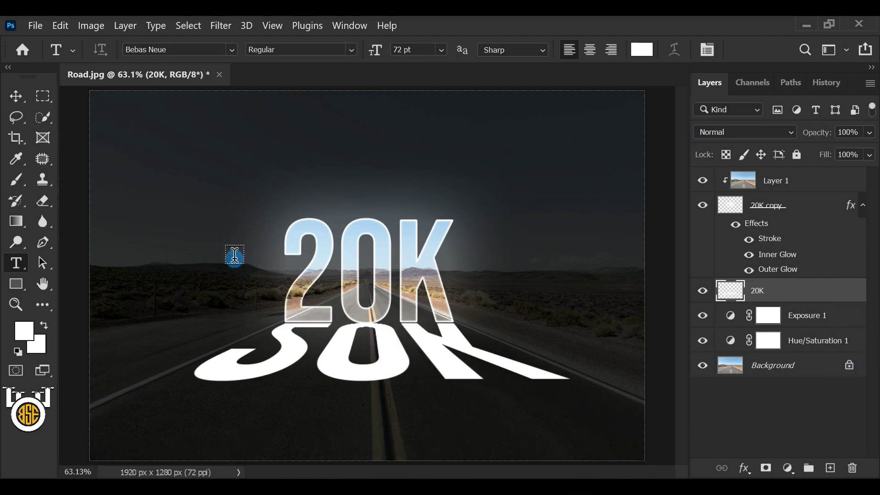
{"action": "left_click", "coordinate": [22, 98]}
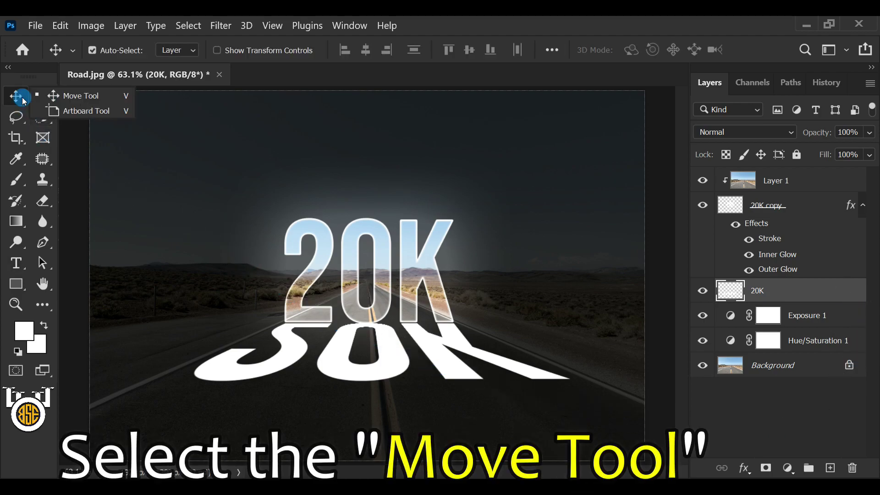
{"action": "left_click", "coordinate": [79, 95]}
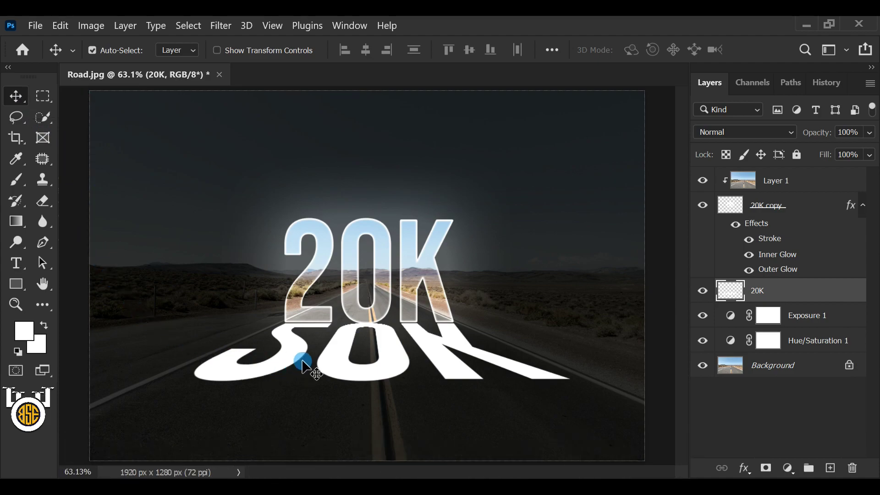
{"action": "key", "text": "Down"}
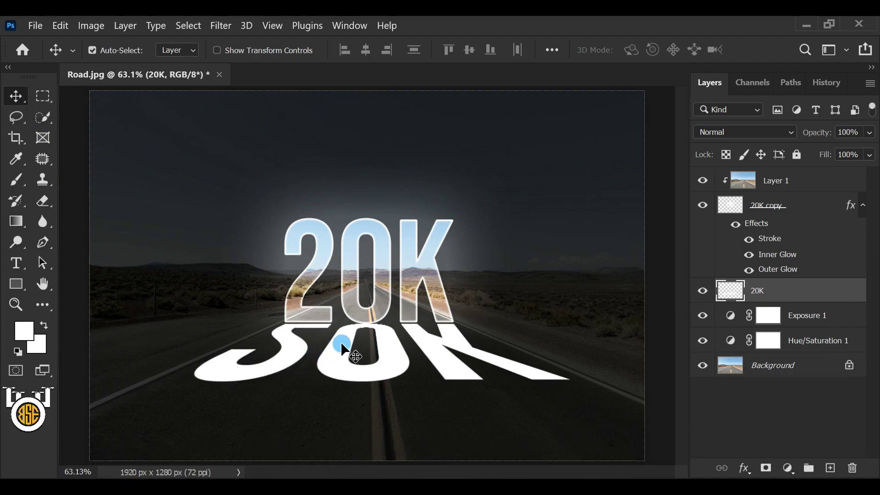
{"action": "key", "text": "Down"}
{"action": "key", "text": "Down"}
{"action": "key", "text": "Down"}
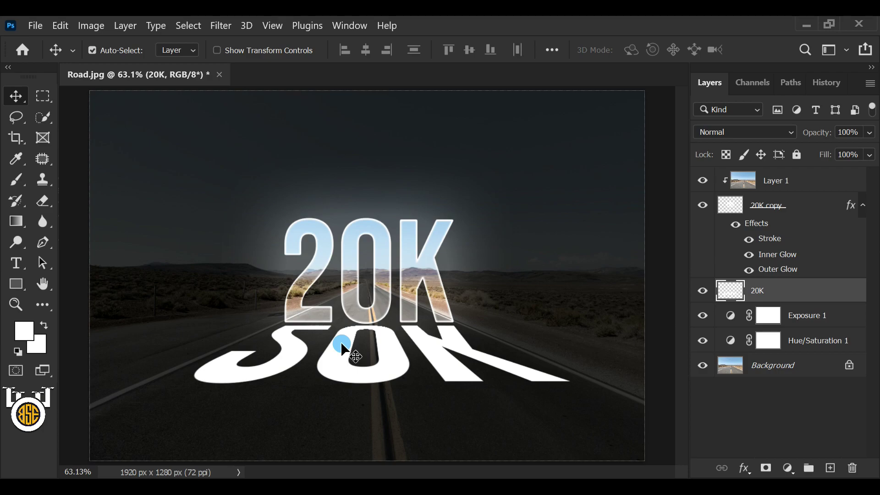
- Soften the reflection with a 3-pixel Gaussian Blur
{"action": "left_click", "coordinate": [221, 26]}
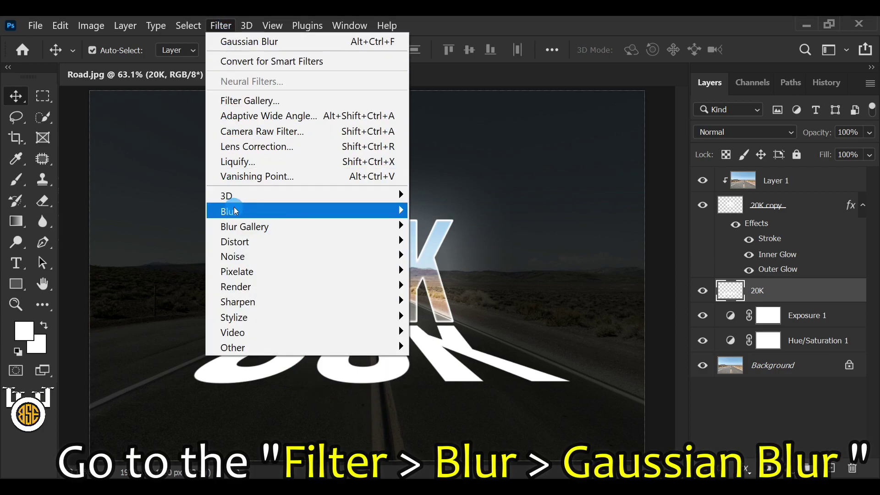
{"action": "mouse_move", "coordinate": [229, 211]}
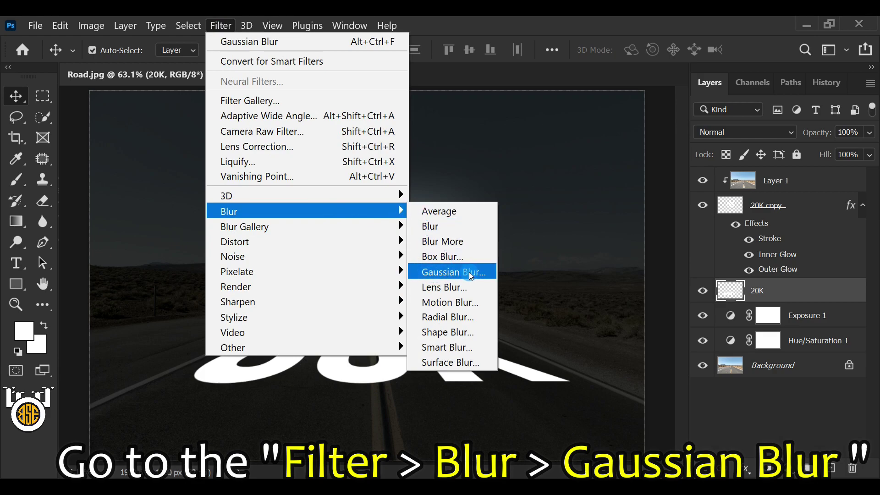
{"action": "left_click", "coordinate": [470, 273]}
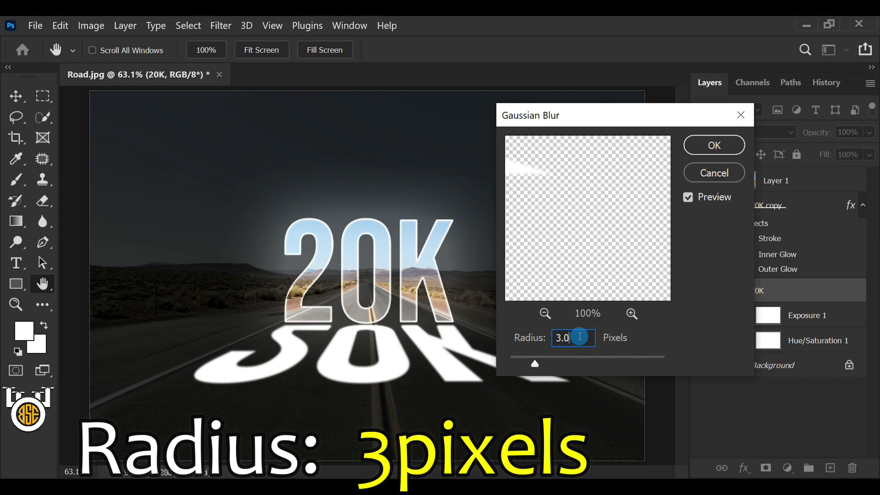
{"action": "left_click", "coordinate": [708, 145]}
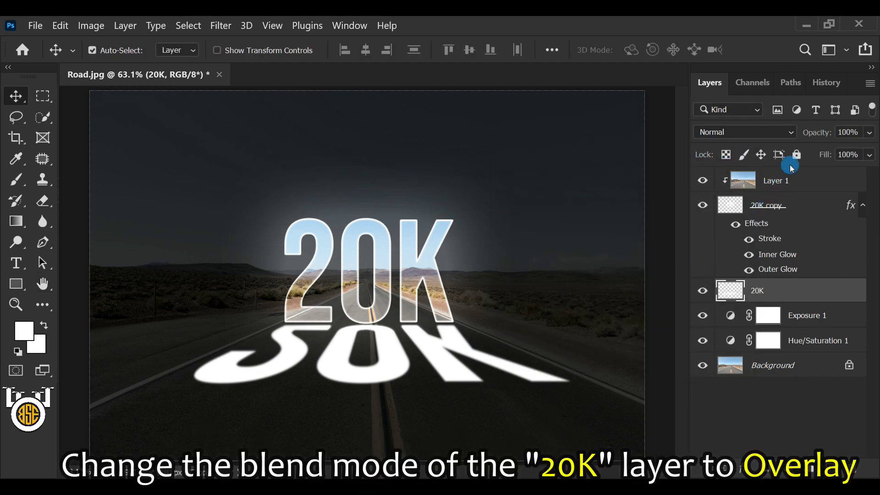
- Set the 20K reflection to Overlay blend mode and duplicate it as 20K copy 2
{"action": "left_click", "coordinate": [791, 134]}
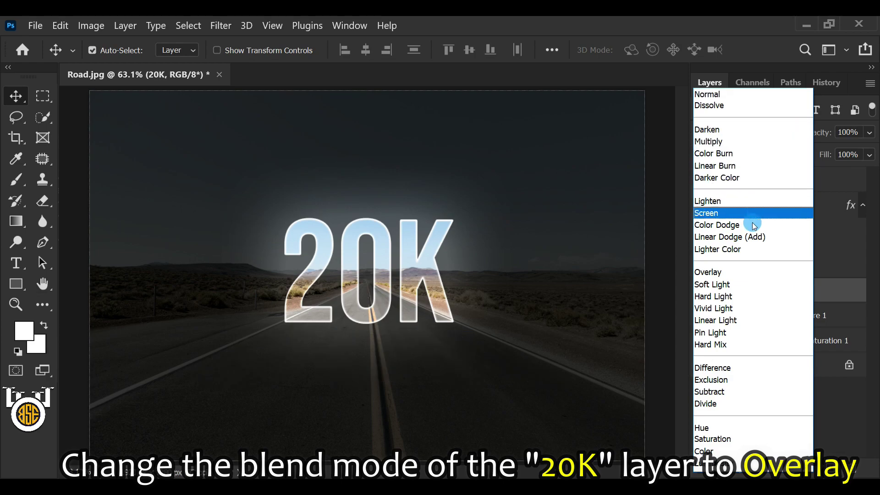
{"action": "left_click", "coordinate": [717, 272]}
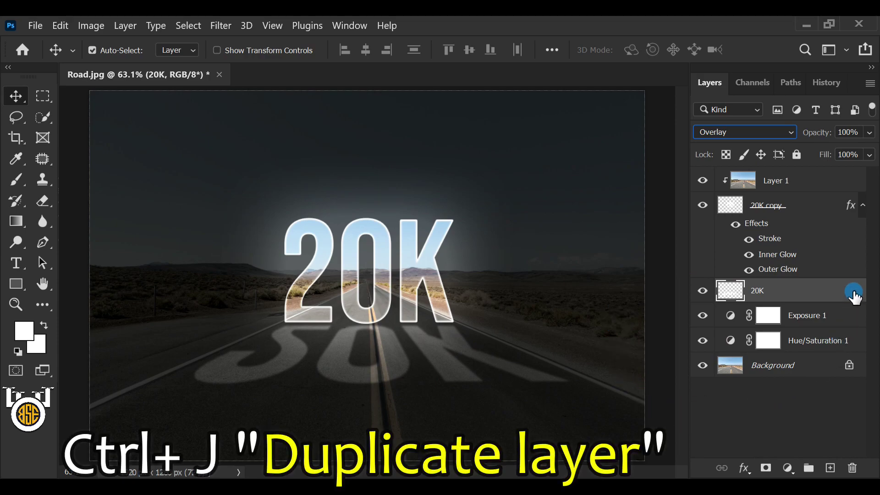
{"action": "key", "text": "ctrl+j"}
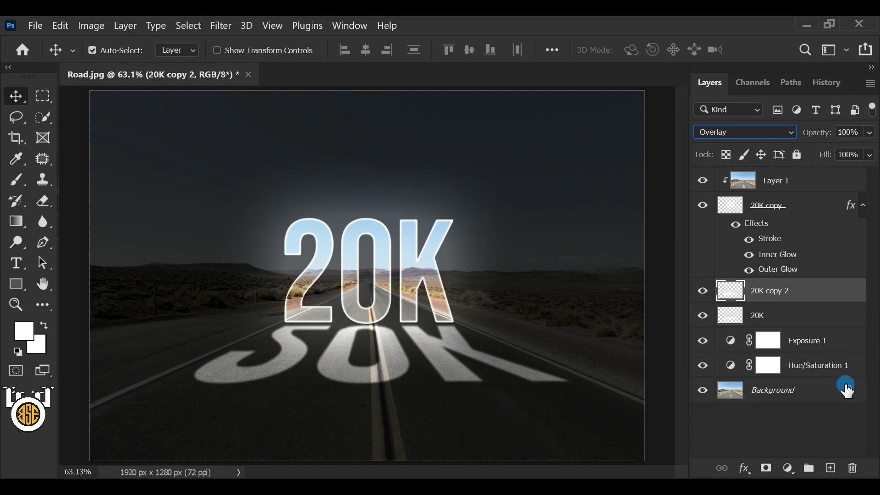
- Add a layer mask to 20K copy 2 and set the foreground colour to black (000000)
{"action": "left_click", "coordinate": [765, 468]}
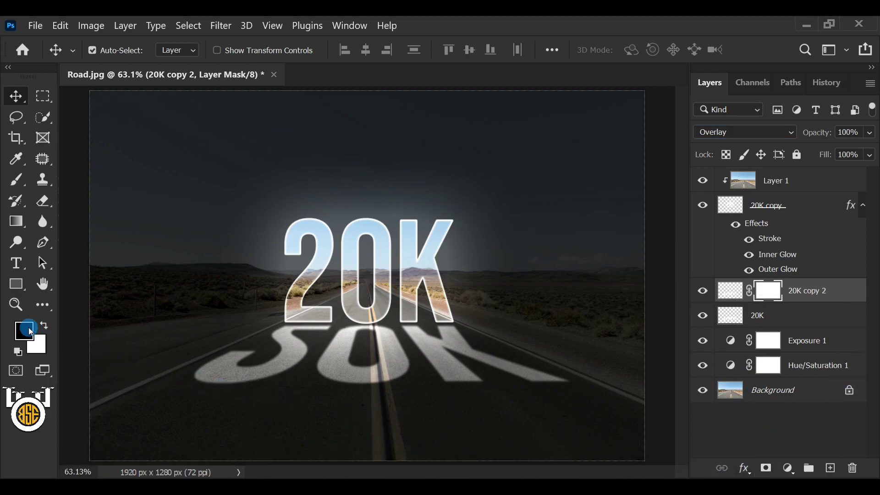
{"action": "left_click", "coordinate": [29, 329]}
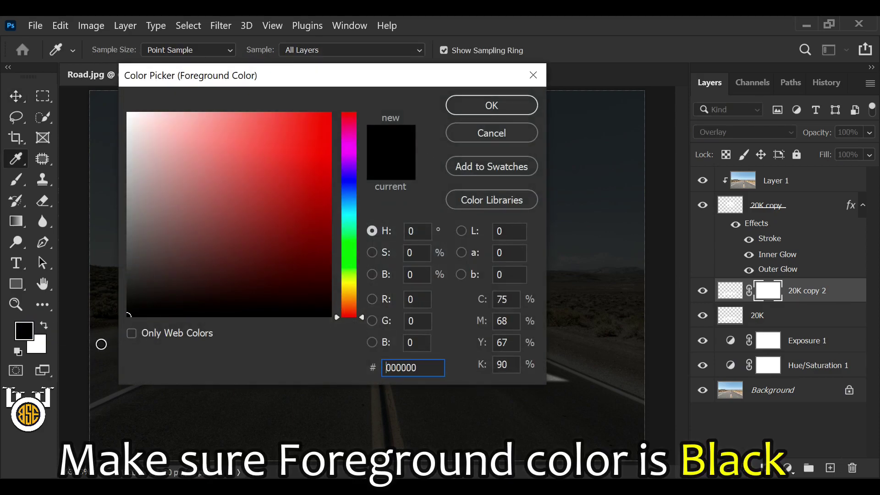
{"action": "left_click", "coordinate": [400, 373]}
{"action": "left_click", "coordinate": [487, 120]}
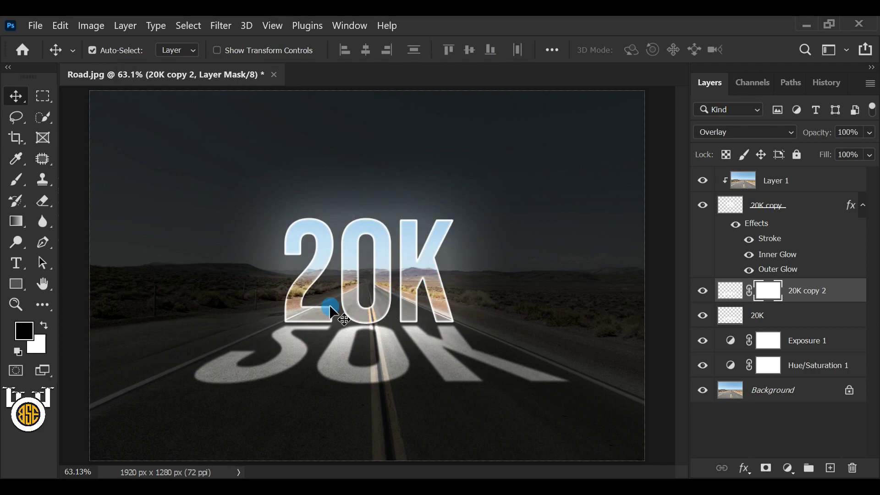
- Paint black with a 300 px soft Brush over the reflection's lower part on the mask
{"action": "right_click", "coordinate": [17, 180]}
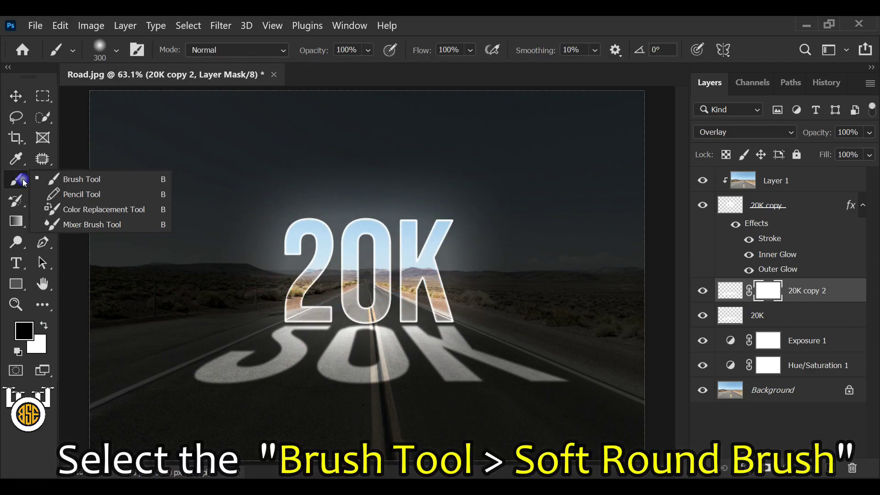
{"action": "left_click", "coordinate": [75, 180]}
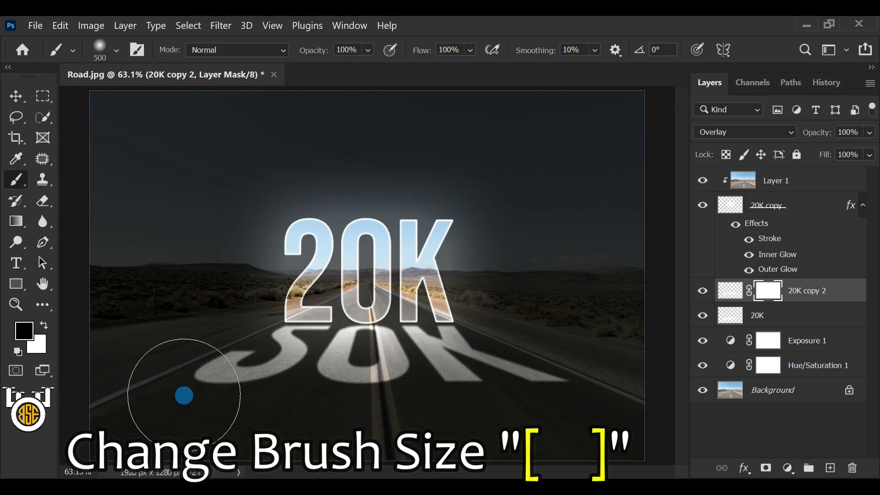
{"action": "key", "text": "bracketleft"}
{"action": "key", "text": "bracketleft"}
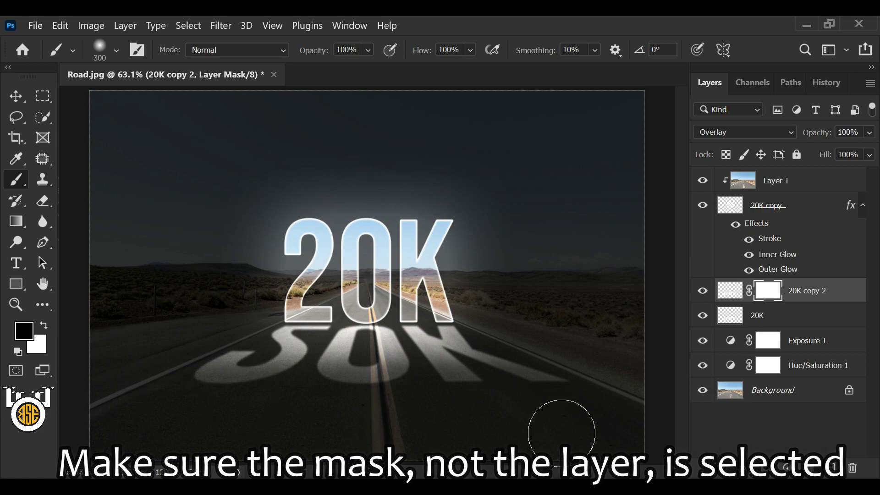
{"action": "mouse_move", "coordinate": [433, 443]}
{"action": "left_mouse_down"}
{"action": "mouse_move", "coordinate": [589, 402]}
{"action": "mouse_move", "coordinate": [359, 447]}
{"action": "mouse_move", "coordinate": [152, 406]}
{"action": "left_mouse_up"}
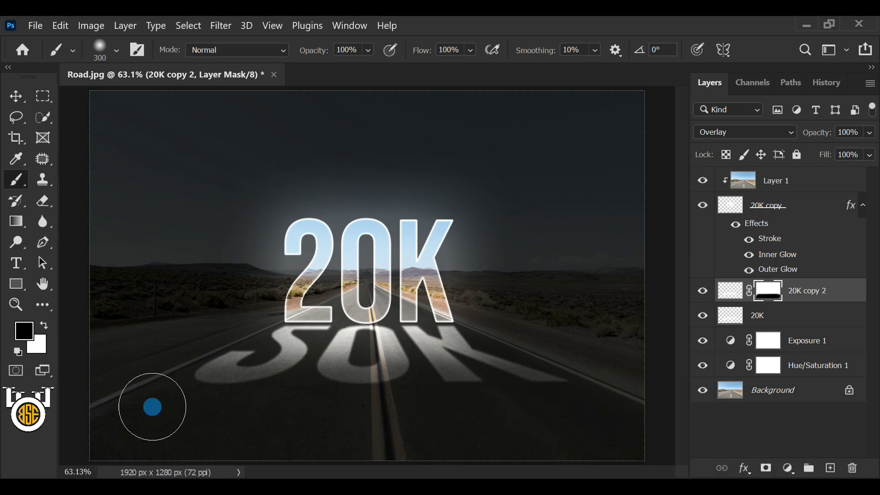